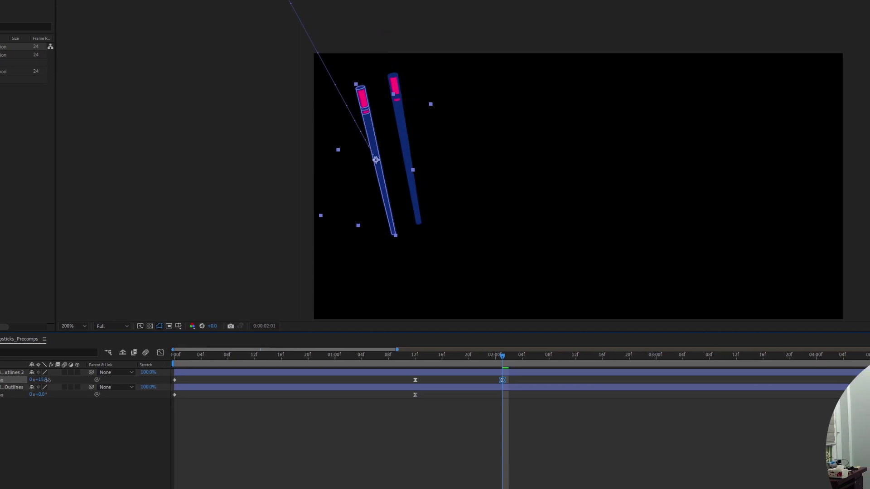
Keyframe the rotation of both chopstick layers at 0:00:02:01, with Chopsticks Outlines 2 at 5°, and preview the motion.
{"action": "left_click_drag", "start_coordinate": [43, 380], "coordinate": [40, 391]}
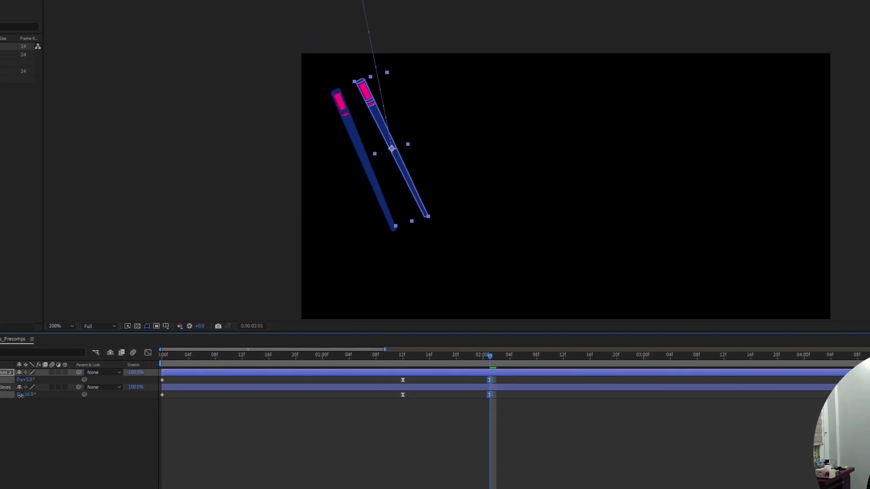
{"action": "left_click", "coordinate": [424, 388]}
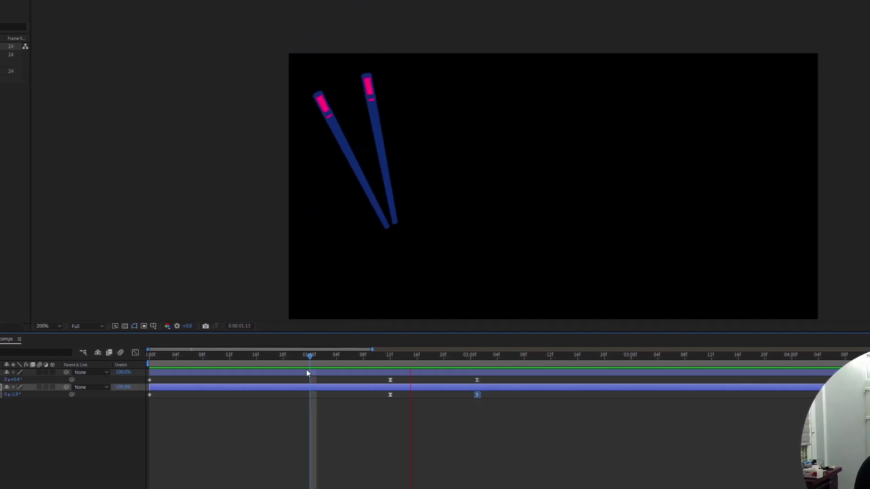
{"action": "left_click", "coordinate": [435, 357]}
Add rotation keyframes to both chopstick layers at 0:00:02:07, angling them so their tips meet.
{"action": "left_click_drag", "start_coordinate": [427, 360], "coordinate": [501, 360]}
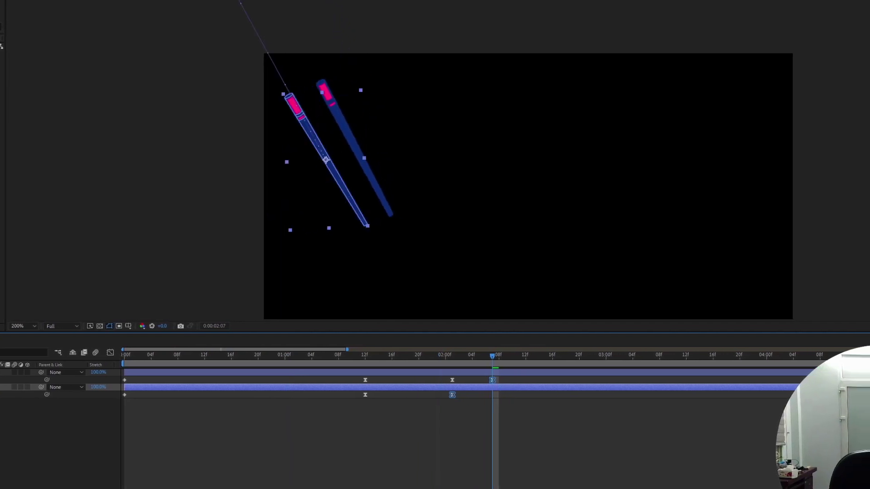
{"action": "left_click", "coordinate": [424, 373]}
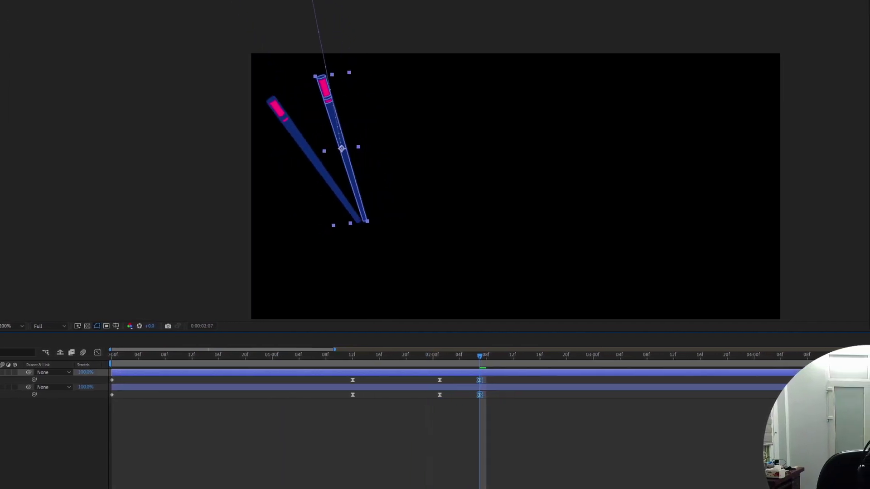
{"action": "left_click", "coordinate": [477, 394]}
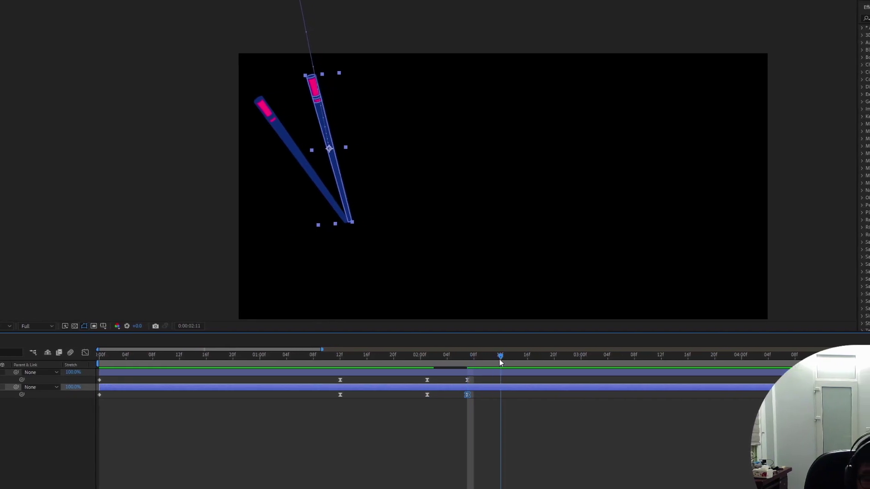
Keyframe the rotation of both chopstick layers at 0:00:02:12 so that their tips spread apart.
{"action": "key", "text": "ctrl+v"}
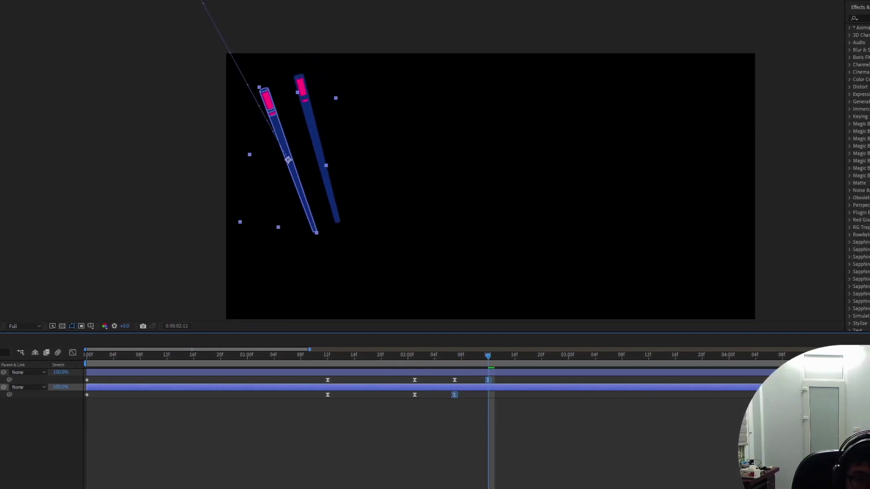
{"action": "key", "text": "ctrl+v"}
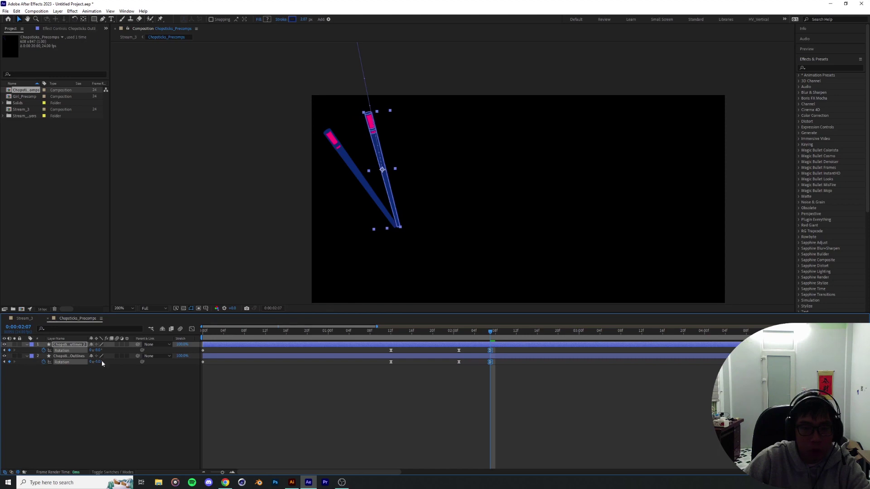
{"action": "left_click", "coordinate": [102, 361]}
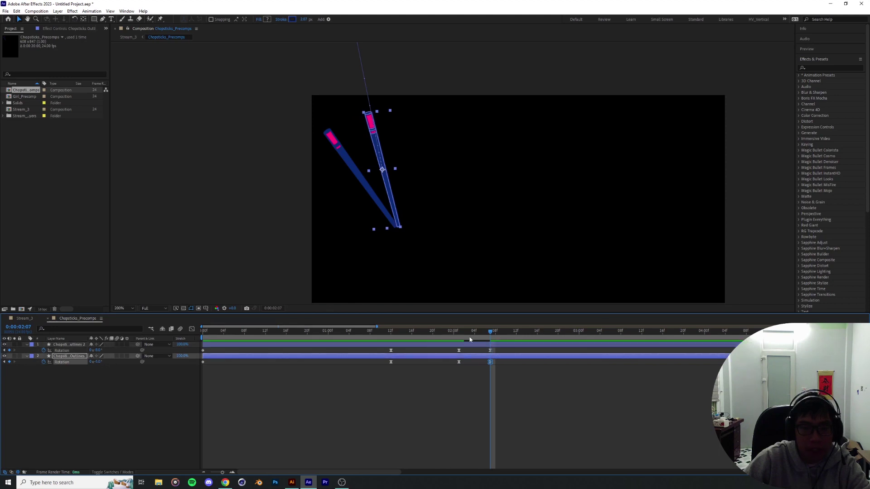
{"action": "left_click", "coordinate": [101, 349]}
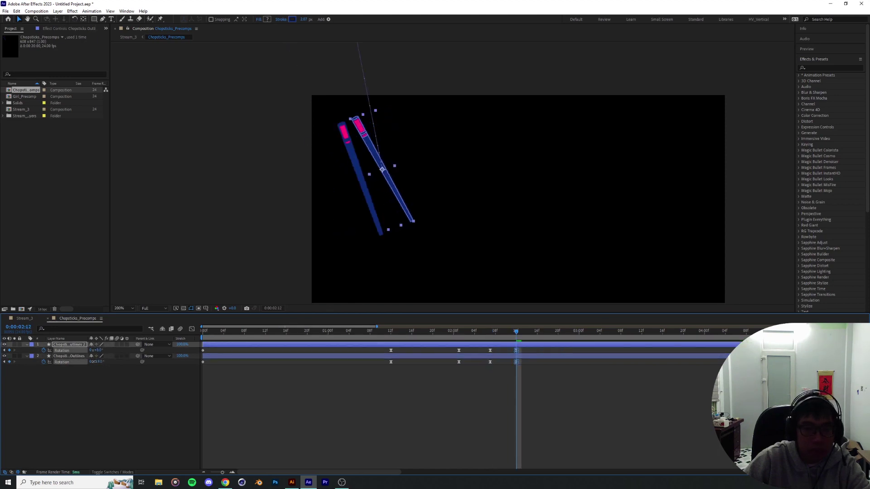
Undo the last change to the chopsticks' rotation speed curves and switch the graph editor to the value graph.
{"action": "left_click", "coordinate": [666, 356]}
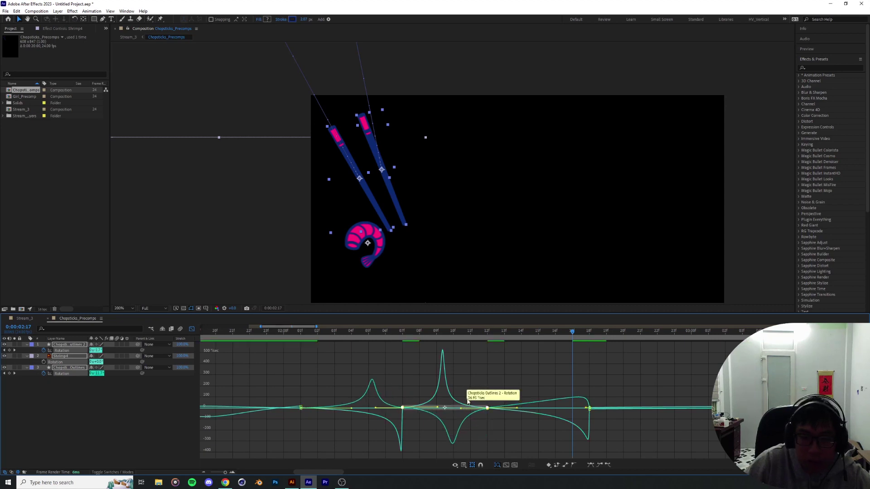
{"action": "key", "text": "ctrl+z"}
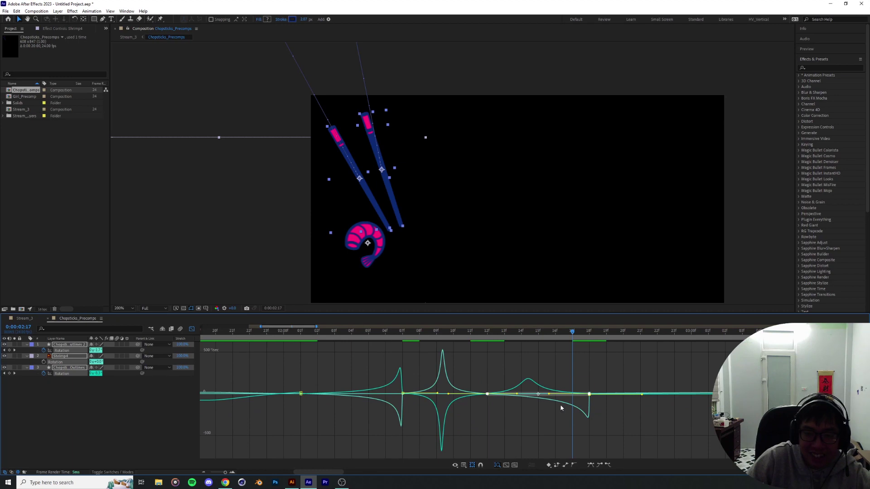
{"action": "right_click", "coordinate": [524, 376]}
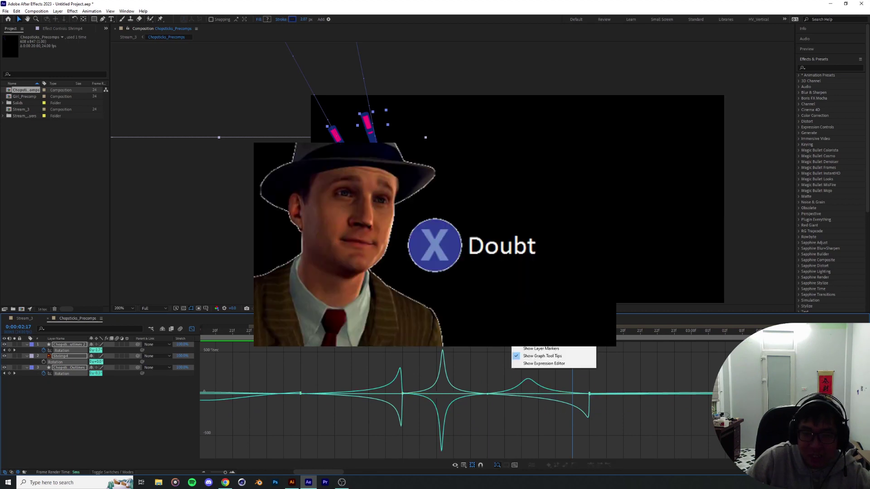
{"action": "left_click", "coordinate": [538, 301]}
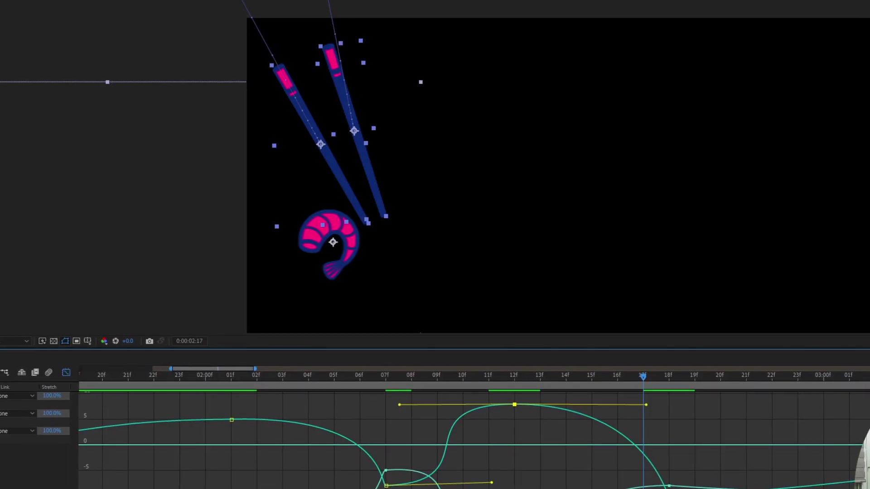
Leave the graph editor and play back the chopsticks' opening and closing between about 0:00:02:07 and 0:00:03:01.
{"action": "left_click", "coordinate": [382, 133]}
{"action": "left_click", "coordinate": [351, 127]}
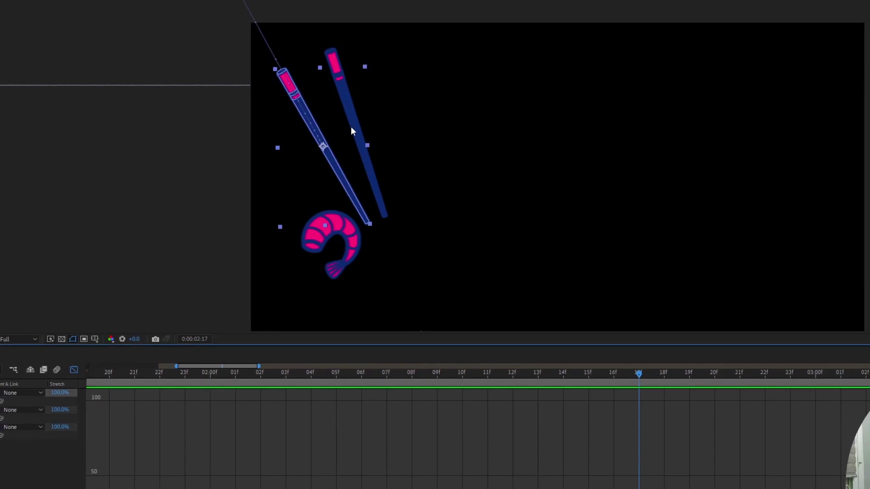
{"action": "left_click", "coordinate": [71, 370]}
{"action": "left_click_drag", "start_coordinate": [629, 371], "coordinate": [582, 385]}
{"action": "key", "text": "space"}
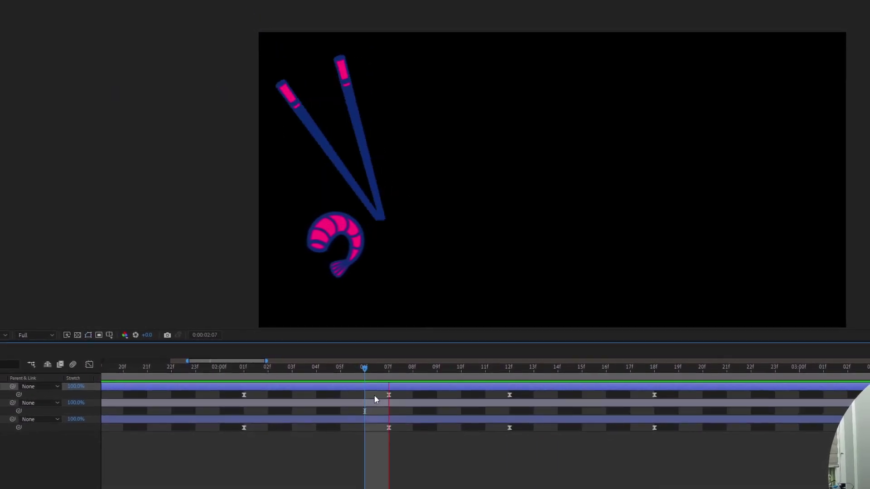
{"action": "key", "text": "space"}
{"action": "left_click", "coordinate": [620, 374]}
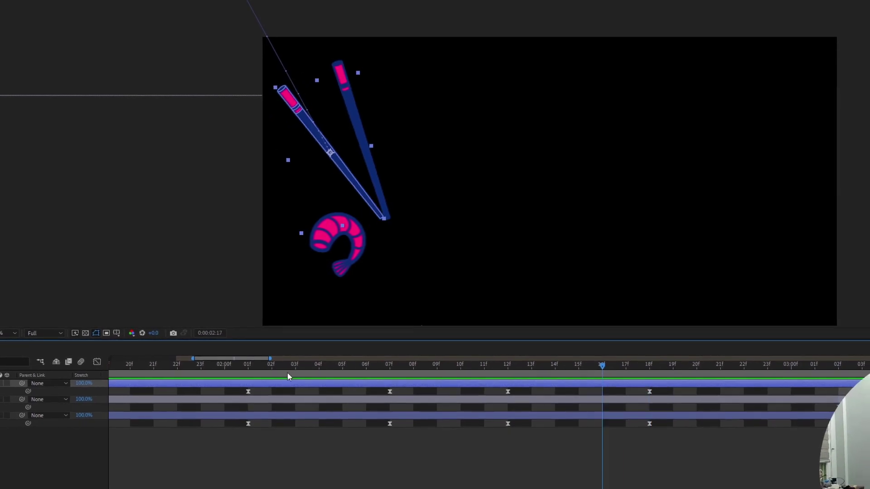
{"action": "key", "text": "space"}
{"action": "left_click", "coordinate": [630, 366]}
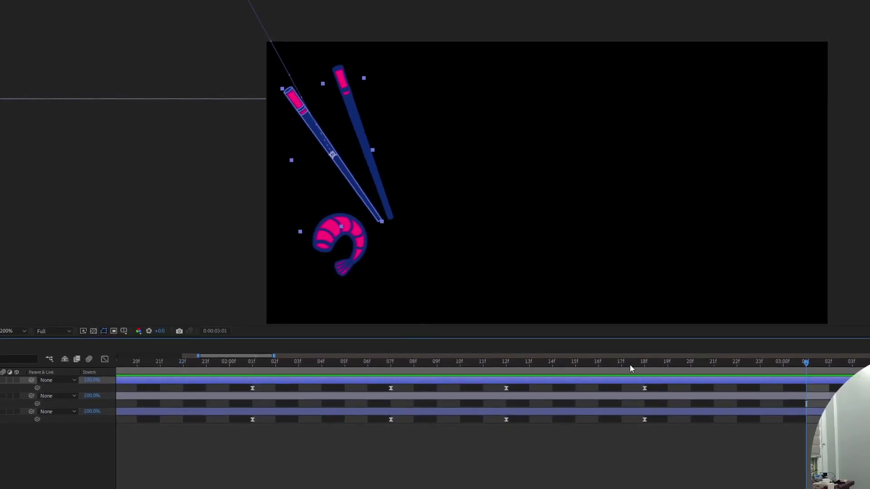
Examine the chopsticks' rotation keyframes at 0:00:02:18 and the value graph leading up to them.
{"action": "left_click", "coordinate": [644, 386]}
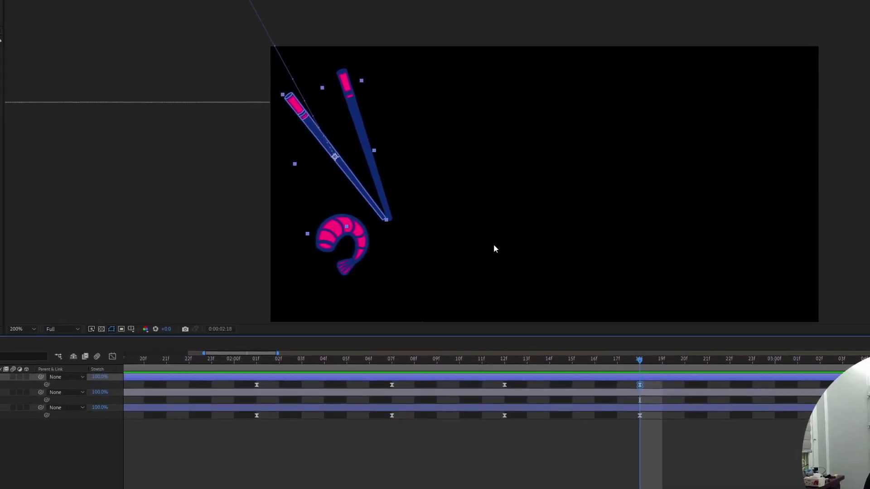
{"action": "left_click", "coordinate": [595, 359]}
{"action": "left_click", "coordinate": [630, 362]}
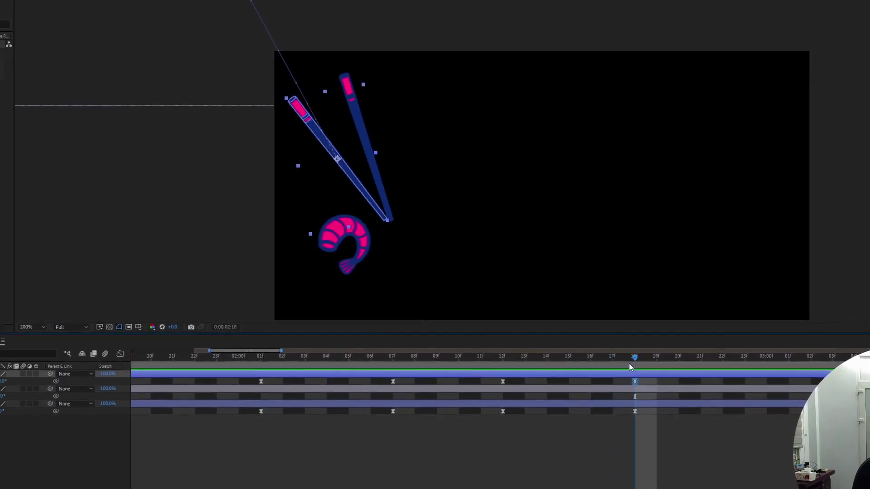
{"action": "key", "text": "shift+F3"}
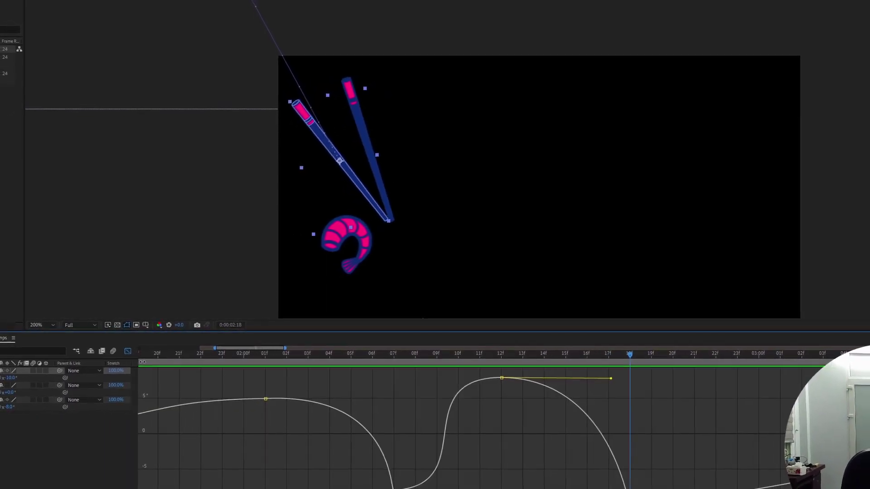
{"action": "key", "text": "shift+F3"}
{"action": "left_click", "coordinate": [636, 408]}
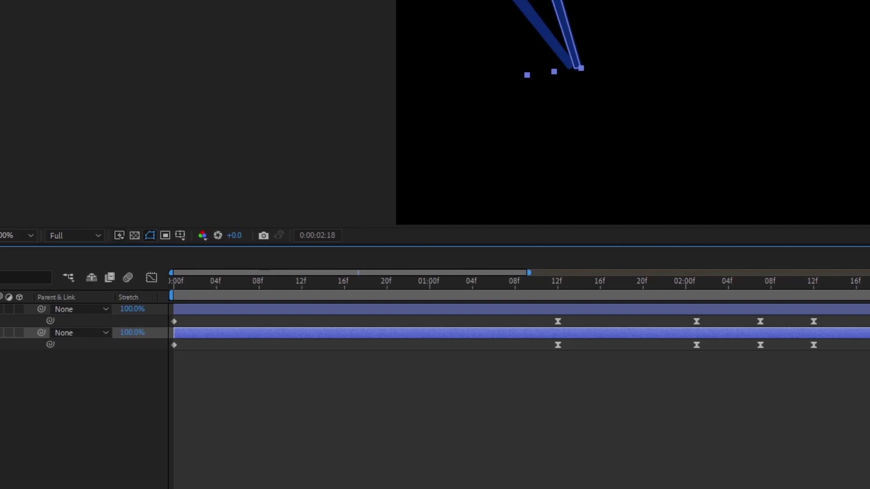
Move both chopsticks' last position keyframes to about 0:00:04:20 and adjust the speed curves of their movement in the graph editor.
{"action": "left_click", "coordinate": [471, 369]}
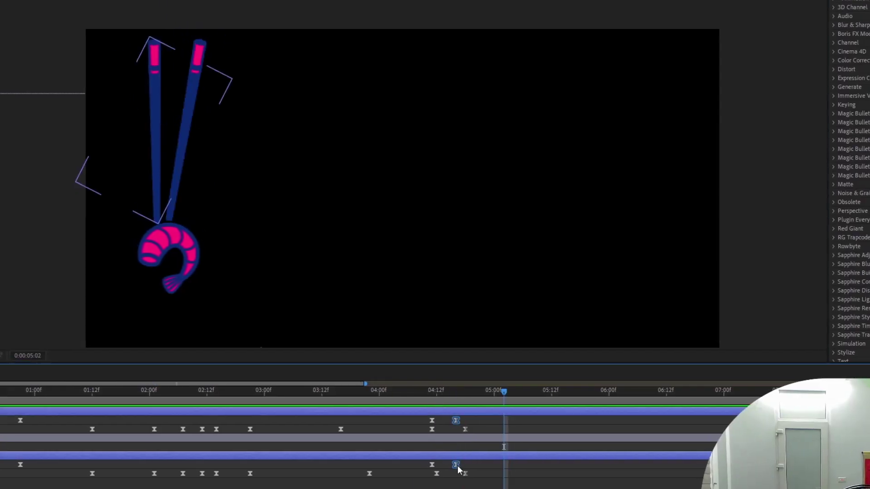
{"action": "left_click", "coordinate": [456, 465]}
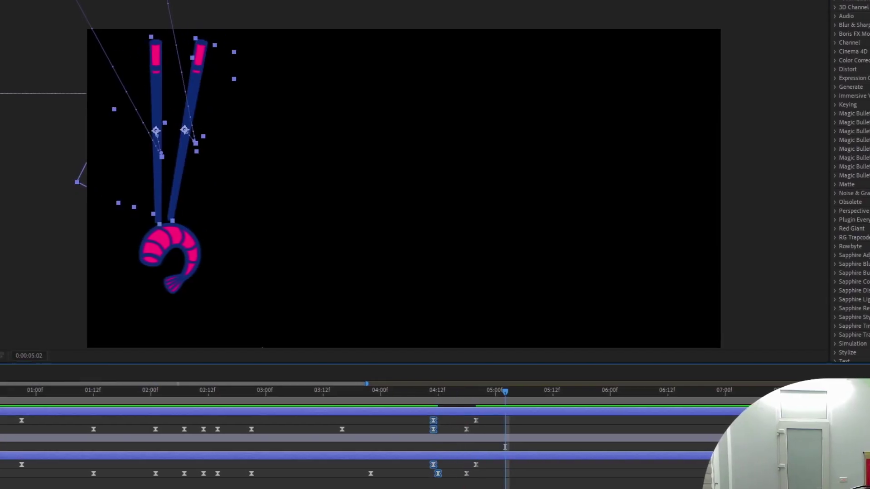
{"action": "key", "text": "shift+F3"}
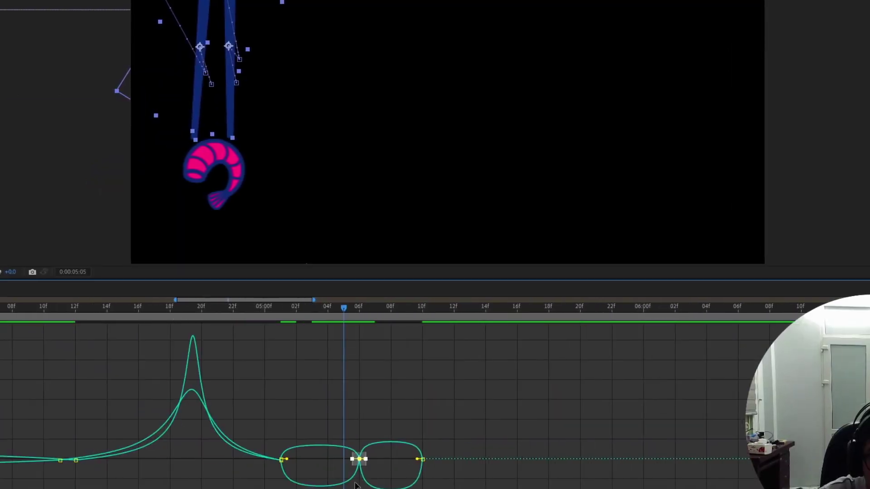
{"action": "left_click_drag", "start_coordinate": [308, 425], "coordinate": [338, 428]}
{"action": "left_click", "coordinate": [424, 425]}
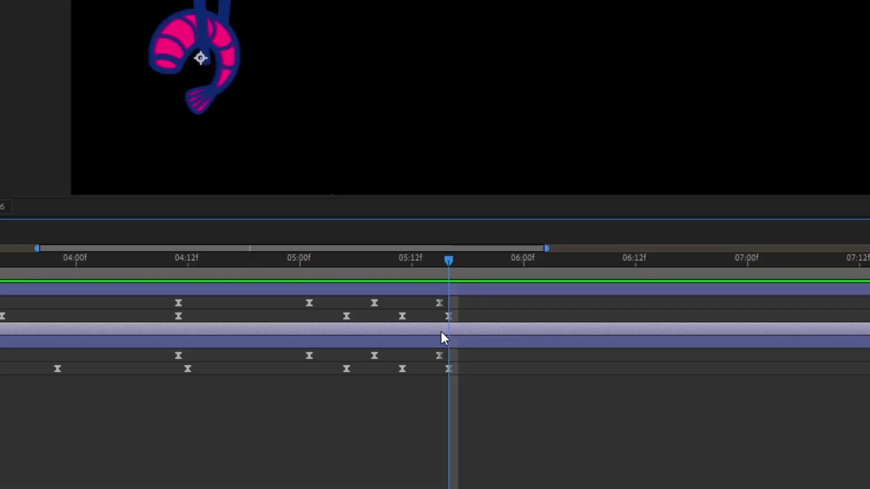
Split the shrimp layer at 0:00:05:16 and undo the last change to the chopsticks.
{"action": "key", "text": "ctrl+shift+d"}
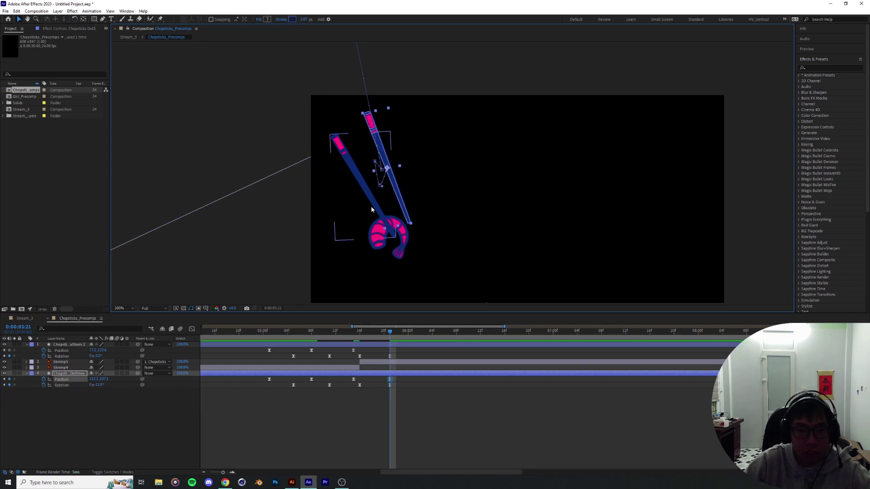
{"action": "key", "text": "ctrl+z"}
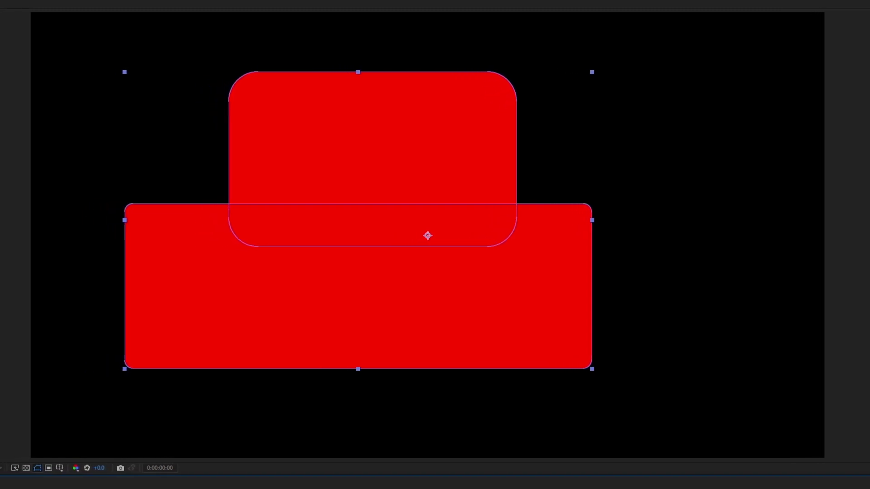
{"action": "key", "text": "period"}
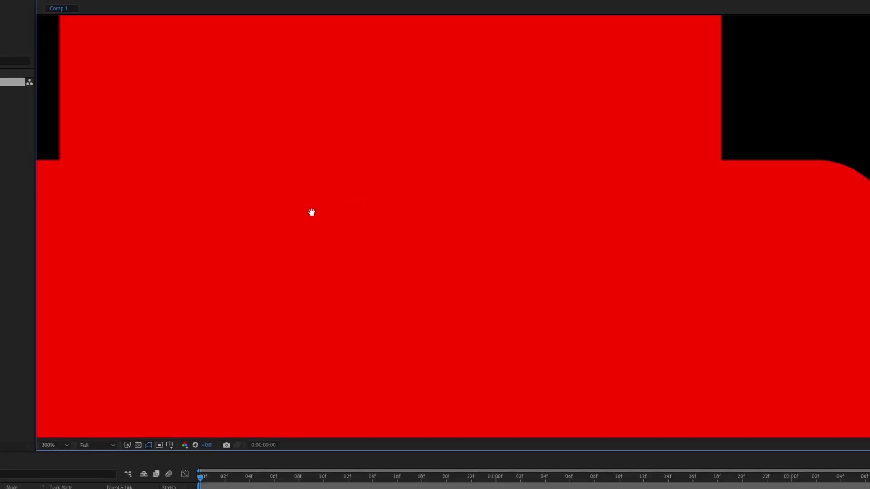
{"action": "left_click_drag", "start_coordinate": [302, 197], "coordinate": [669, 316]}
{"action": "key", "text": "comma"}
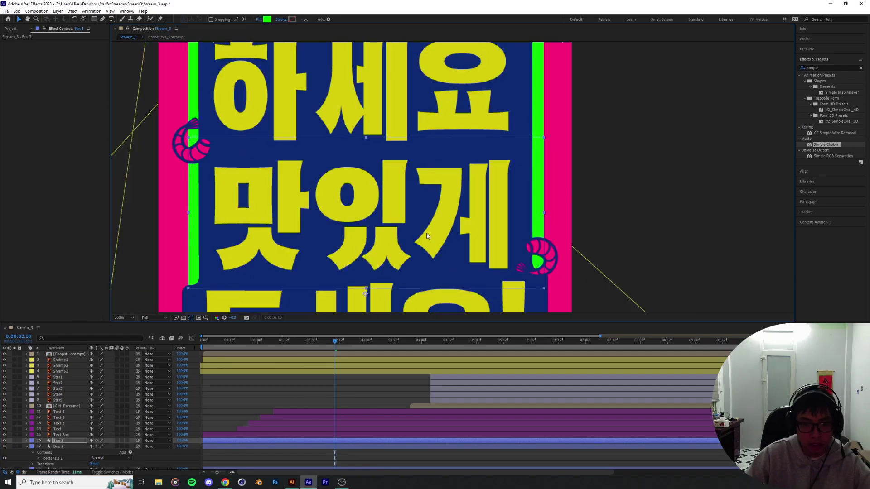
{"action": "key", "text": "alt+Tab"}
{"action": "key", "text": "alt+Tab"}
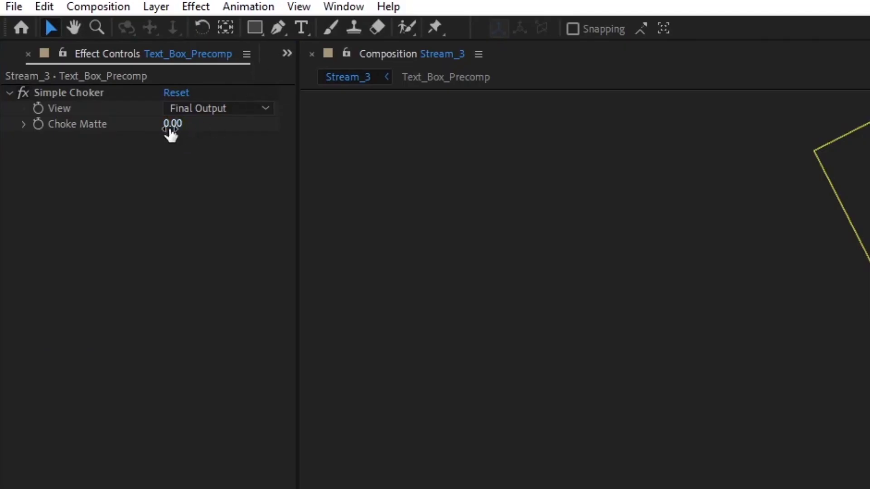
Raise the Simple Choker's Choke Matte on Text_Box_Precomp to about 32 and preview the text boxes growing.
{"action": "left_click_drag", "start_coordinate": [171, 131], "coordinate": [190, 132]}
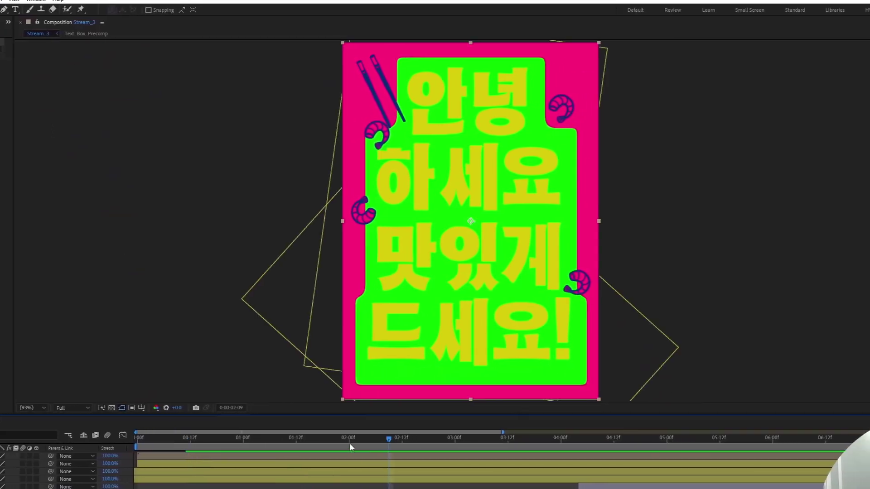
{"action": "left_click", "coordinate": [177, 447]}
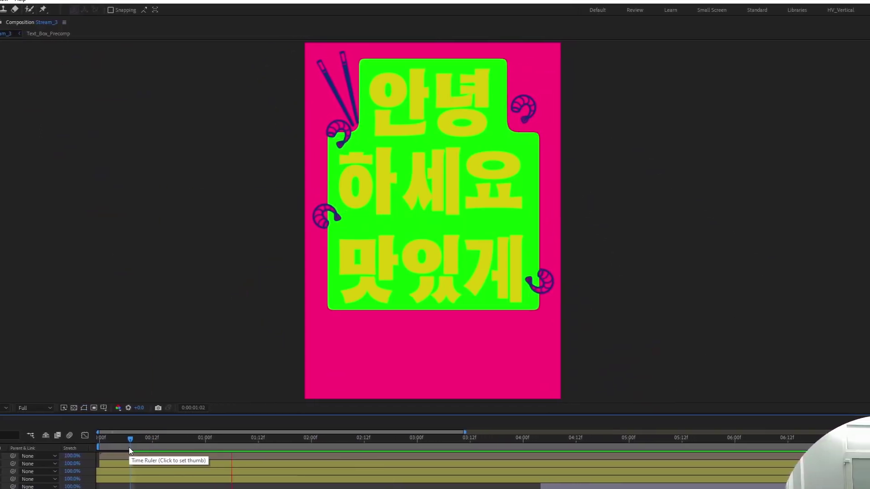
{"action": "left_click", "coordinate": [277, 445]}
{"action": "left_click_drag", "start_coordinate": [335, 346], "coordinate": [291, 357]}
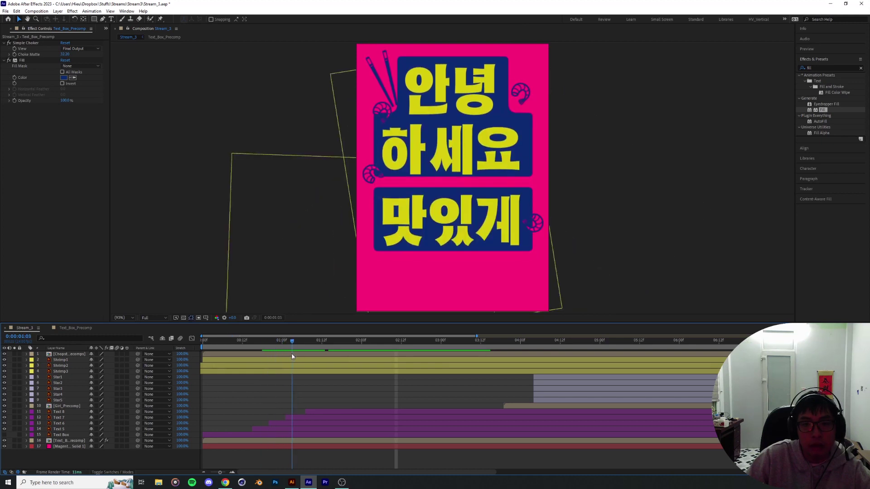
{"action": "scroll", "coordinate": [406, 180], "scroll_direction": "up", "scroll_amount": 3}
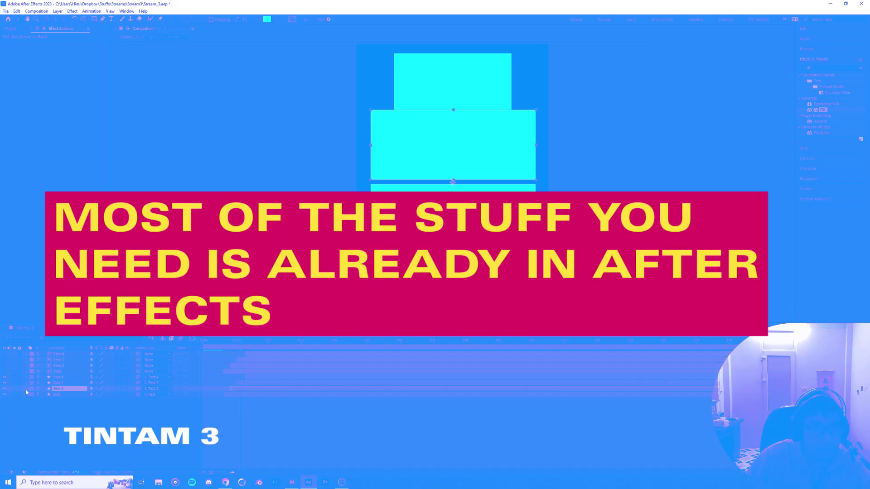
{"action": "left_click", "coordinate": [33, 395]}
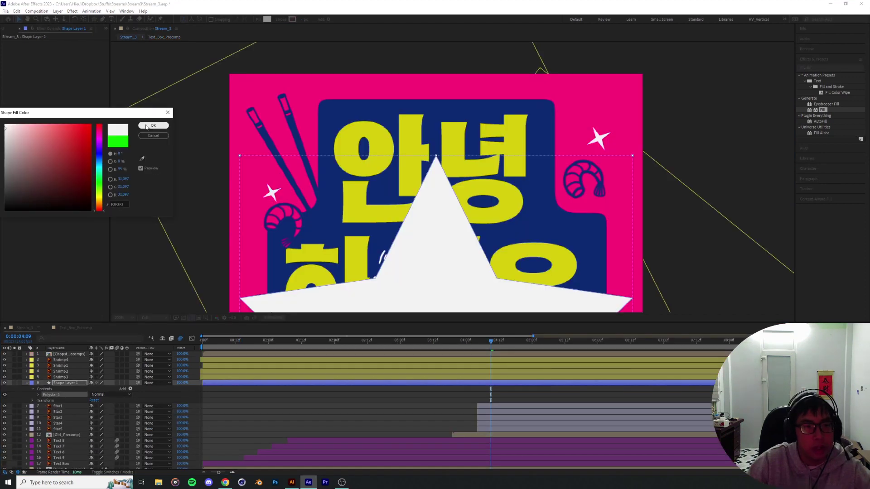
Give the new star shape an F2F2F2 fill, reduce it to four points and narrow its inner radius.
{"action": "left_click", "coordinate": [153, 126]}
{"action": "left_click_drag", "start_coordinate": [435, 217], "coordinate": [429, 175]}
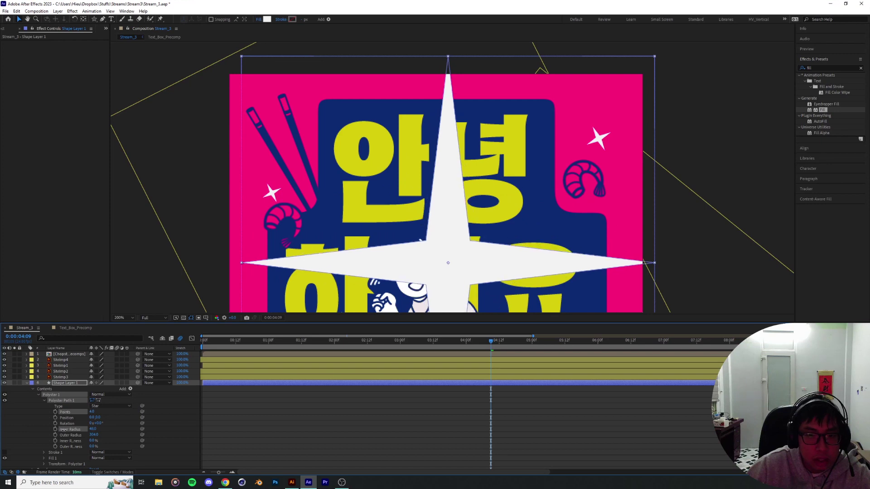
{"action": "left_click_drag", "start_coordinate": [487, 285], "coordinate": [433, 197]}
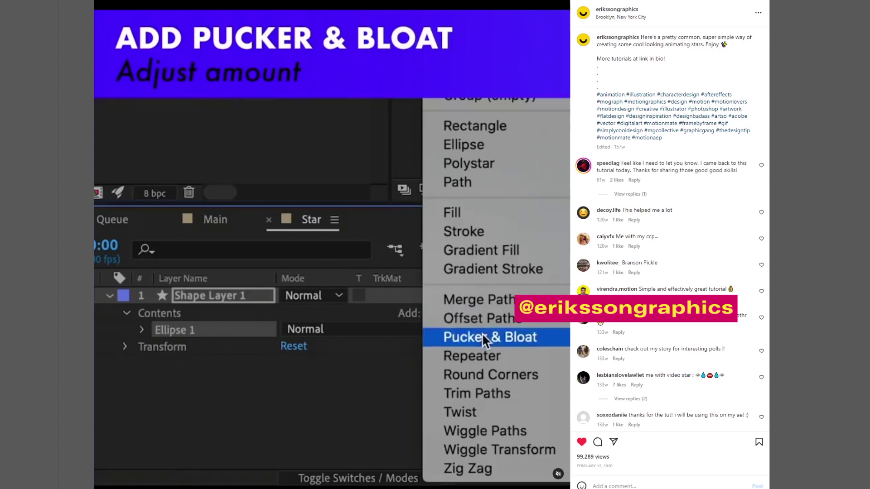
{"action": "left_click", "coordinate": [482, 333]}
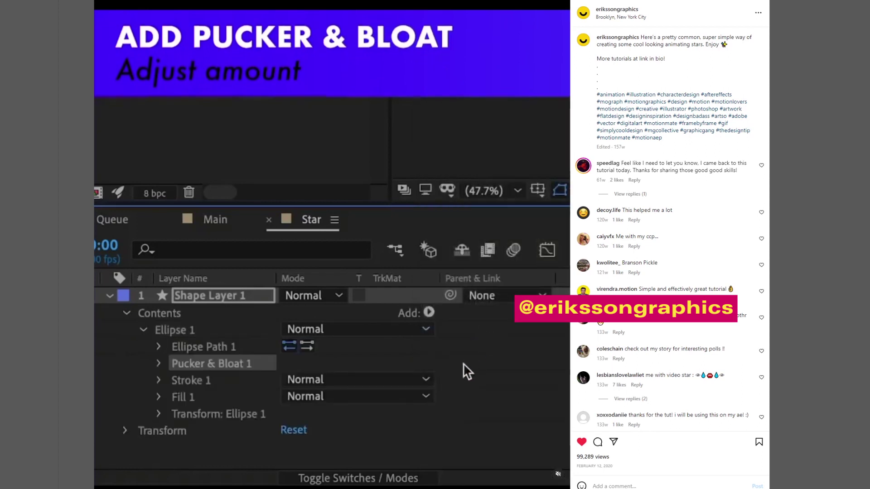
{"action": "left_click", "coordinate": [158, 364]}
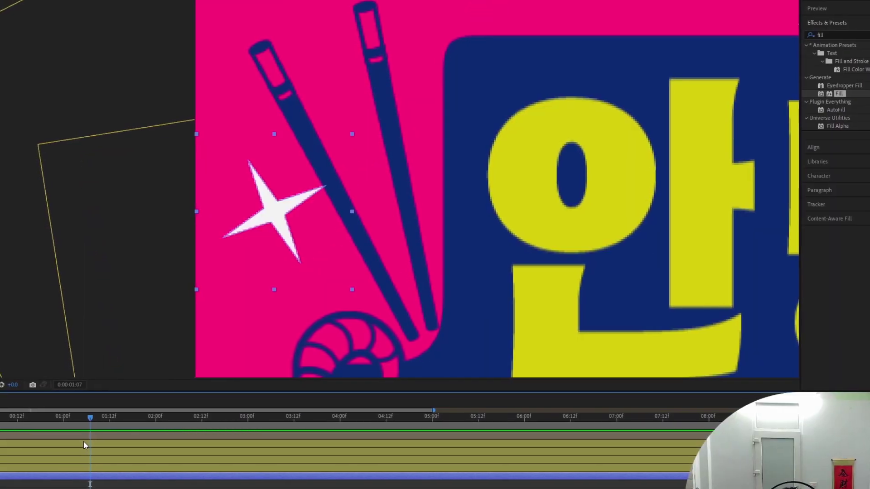
Offset the star's Outer Radius keyframes from its Inner Radius keyframes and preview the twinkle.
{"action": "scroll", "coordinate": [335, 179], "scroll_direction": "up", "scroll_amount": 2}
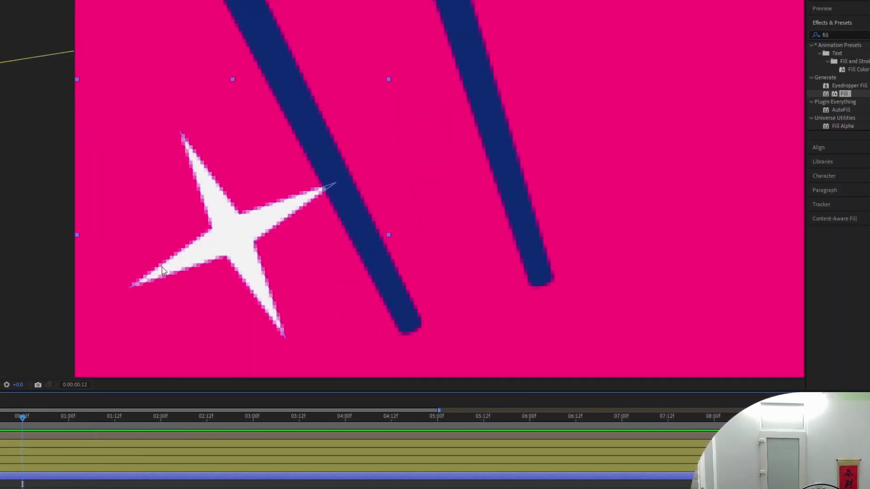
{"action": "scroll", "coordinate": [330, 189], "scroll_direction": "down", "scroll_amount": 2}
{"action": "left_click_drag", "start_coordinate": [255, 428], "coordinate": [316, 428]}
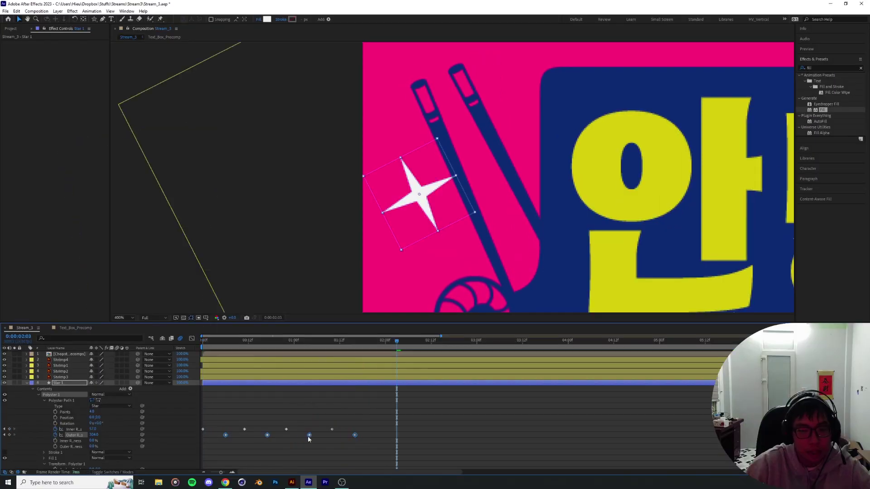
{"action": "key", "text": "Home"}
{"action": "key", "text": "space"}
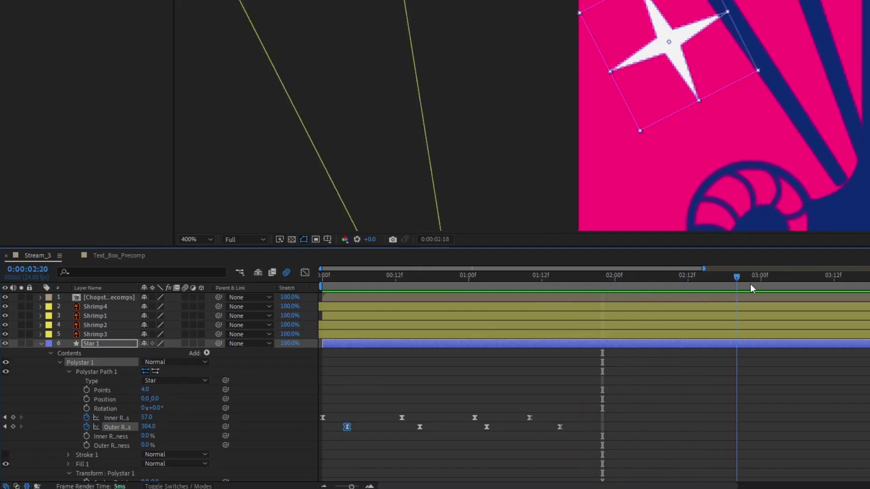
{"action": "key", "text": "space"}
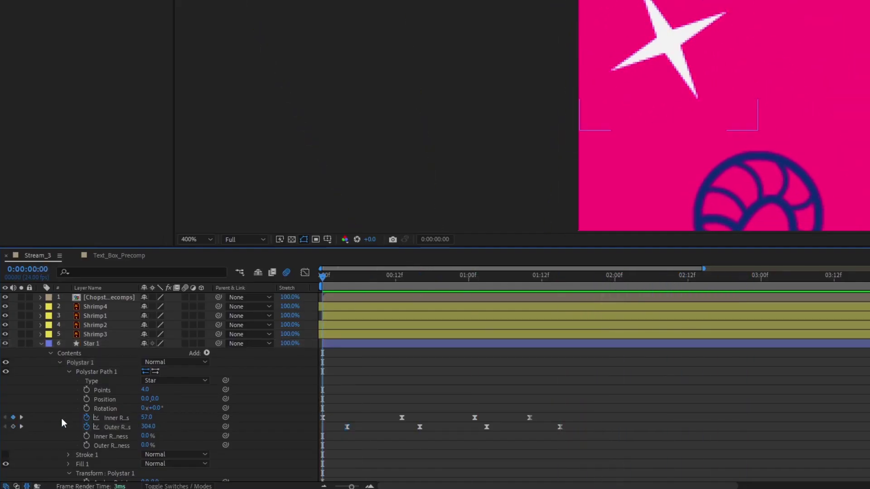
Apply the loopOutDuration(type = "cycle", duration = 0) expression to Star 1's Inner Radius and preview the loop.
{"action": "left_click", "coordinate": [86, 418], "text": "alt"}
{"action": "left_click", "coordinate": [182, 426]}
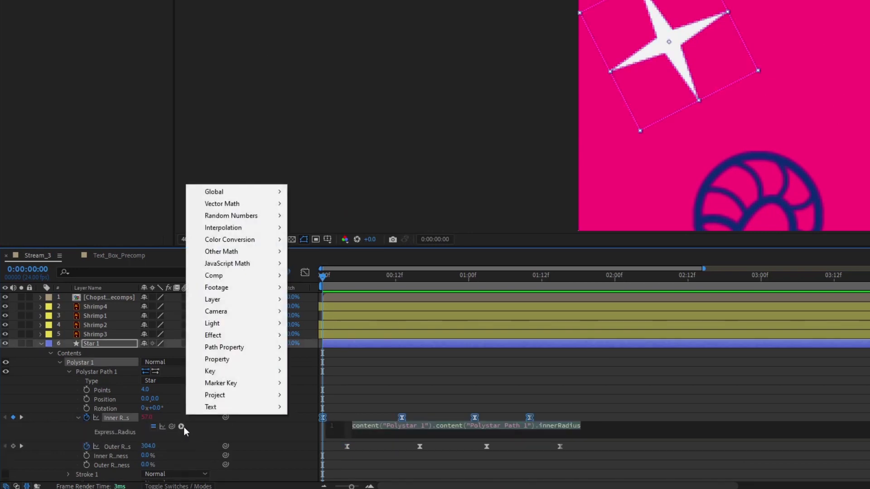
{"action": "mouse_move", "coordinate": [280, 361]}
{"action": "left_click", "coordinate": [375, 252]}
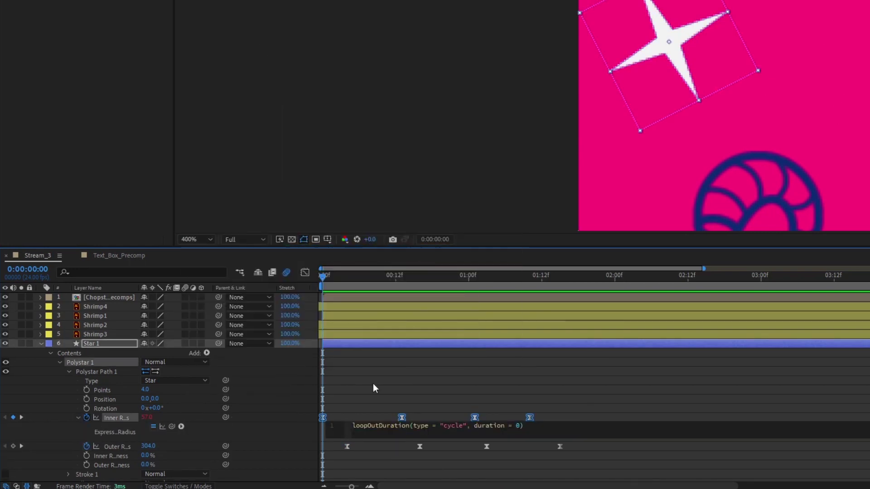
{"action": "left_click", "coordinate": [181, 427]}
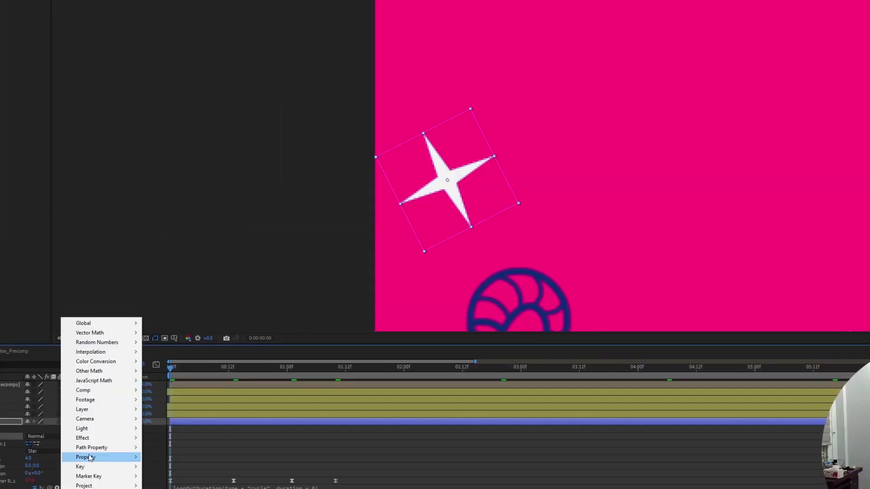
{"action": "left_click", "coordinate": [204, 443]}
{"action": "key", "text": "space"}
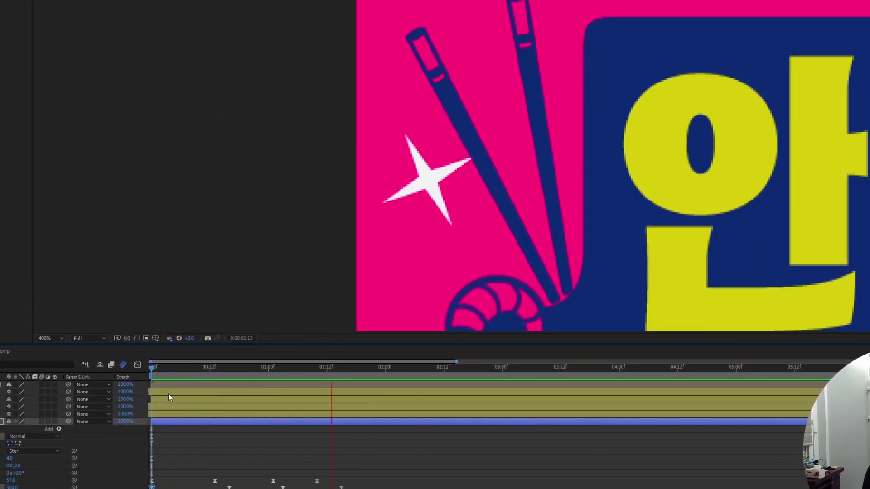
{"action": "key", "text": "space"}
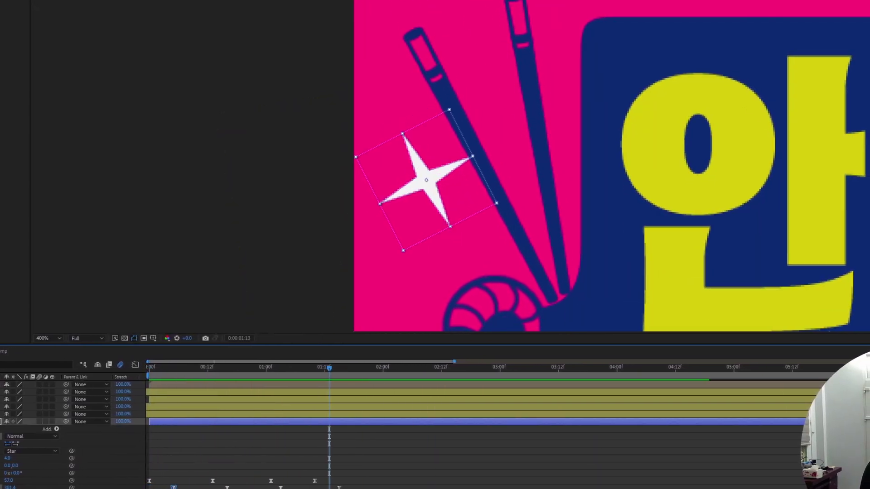
Add a closing Inner Radius keyframe level with the last Outer Radius keyframe and reapply the loopOutDuration cycle expression.
{"action": "key", "text": "Home"}
{"action": "left_click", "coordinate": [336, 366]}
{"action": "left_click", "coordinate": [33, 487]}
{"action": "key", "text": "Escape"}
{"action": "left_click", "coordinate": [32, 488]}
{"action": "mouse_move", "coordinate": [52, 457]}
{"action": "key", "text": "Escape"}
Preview the looping twinkle and shift the Star 1 layer so that it starts at 0:00:03:07.
{"action": "key", "text": "comma"}
{"action": "key", "text": "comma"}
{"action": "key", "text": "comma"}
{"action": "key", "text": "space"}
{"action": "key", "text": "period"}
{"action": "key", "text": "period"}
{"action": "key", "text": "period"}
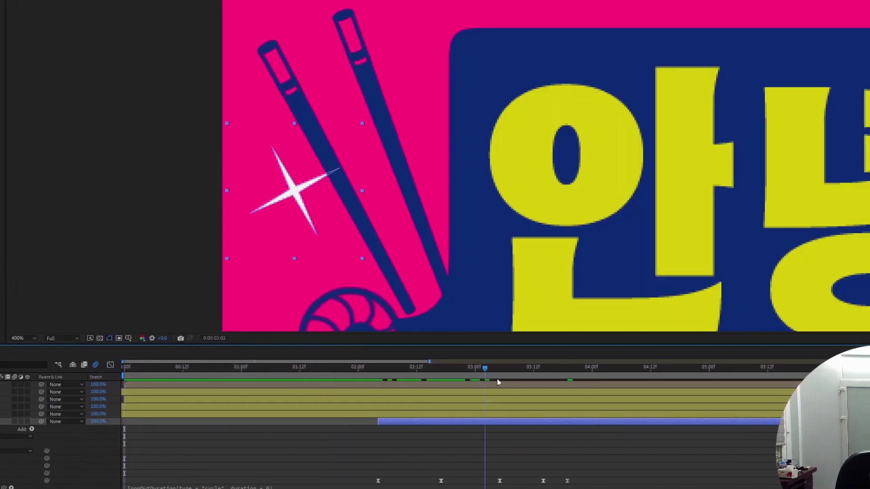
{"action": "key", "text": "period"}
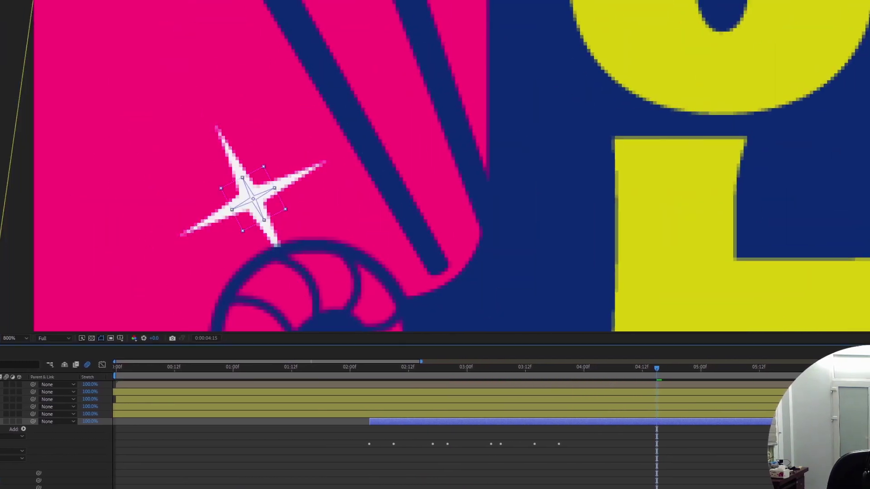
{"action": "left_click", "coordinate": [497, 368]}
{"action": "key", "text": "bracketleft"}
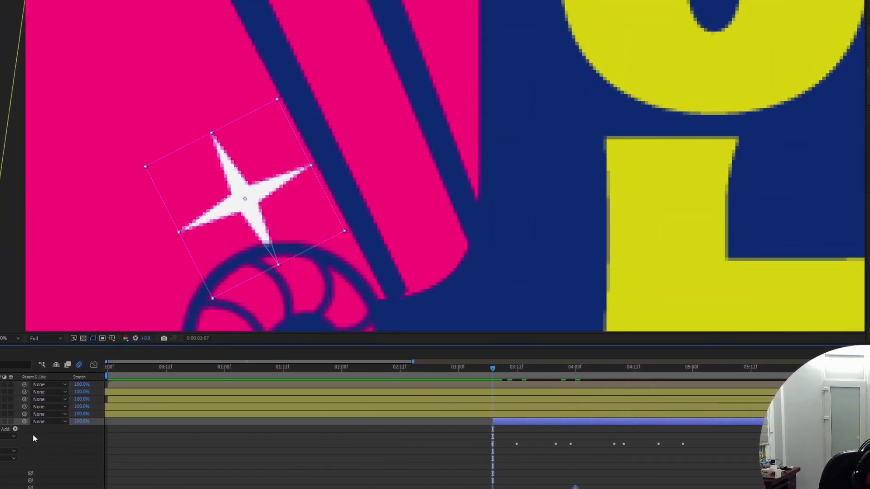
Preview the staggered animated stars on the poster and delete the original Star1 to Star5 artwork layers.
{"action": "key", "text": "space"}
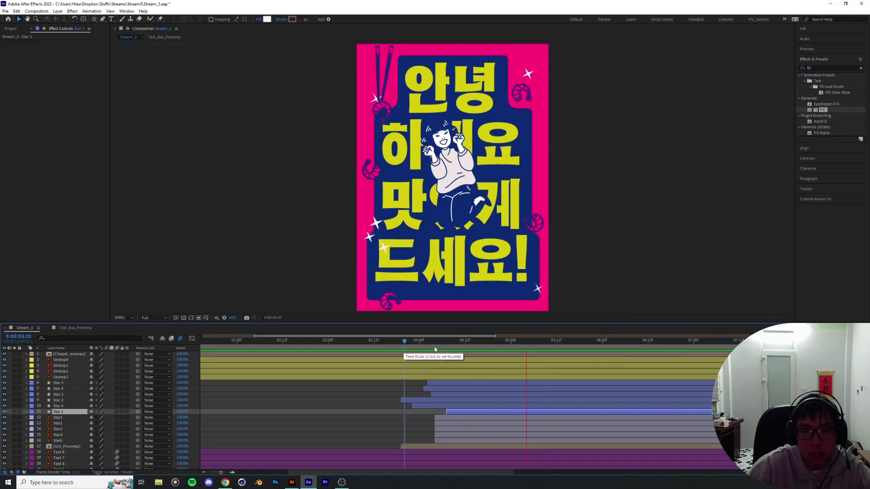
{"action": "left_click", "coordinate": [446, 440]}
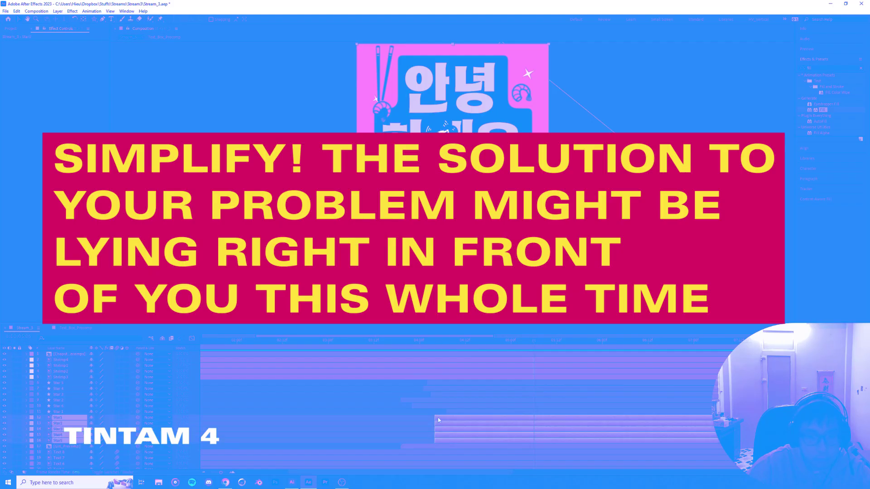
{"action": "key", "text": "Delete"}
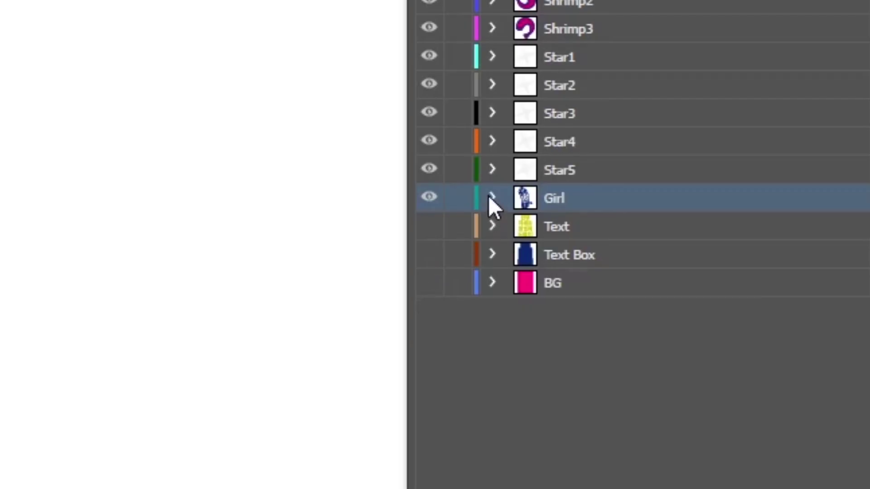
In Illustrator, expand the Girl layer's group and toggle its three subgroups' visibility to examine which parts of the figure each holds.
{"action": "left_click", "coordinate": [492, 198]}
{"action": "left_click", "coordinate": [523, 225]}
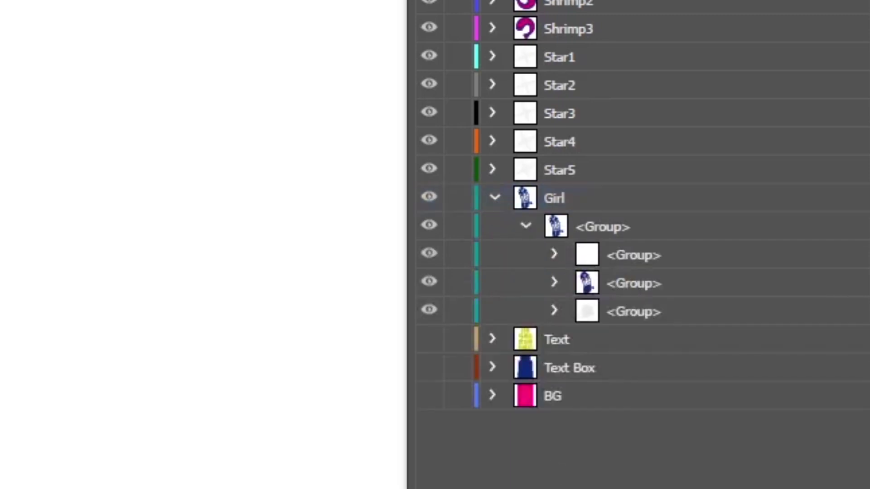
{"action": "left_click_drag", "start_coordinate": [429, 282], "coordinate": [430, 317]}
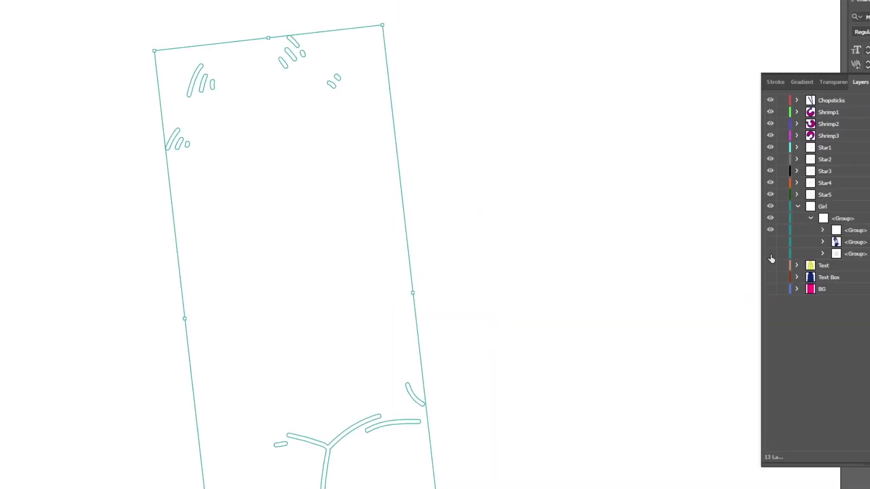
{"action": "left_click", "coordinate": [771, 255]}
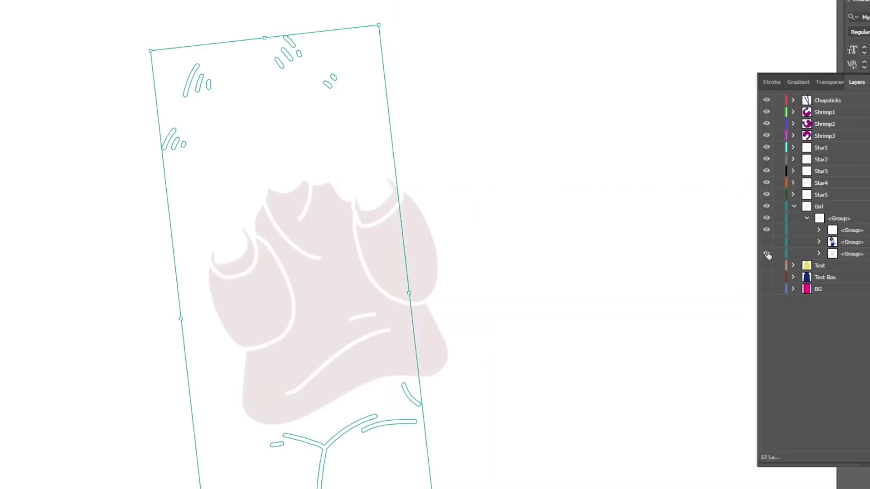
{"action": "left_click", "coordinate": [771, 242]}
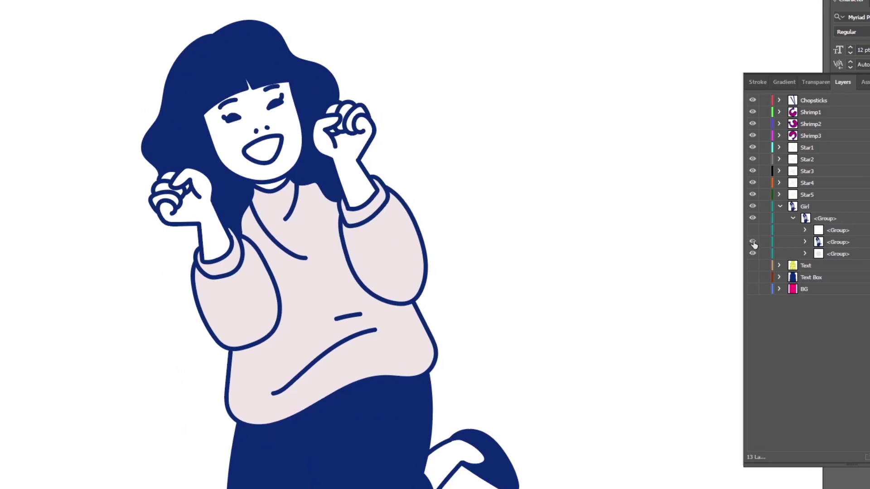
{"action": "left_click", "coordinate": [757, 232]}
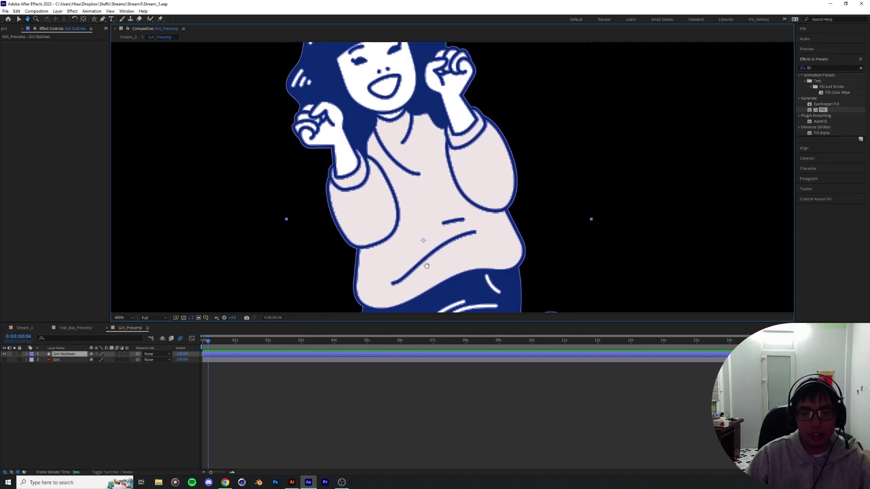
Expand the contents of the Girl Outlines layer in Girl_Precomp to examine its shape groups.
{"action": "mouse_move", "coordinate": [416, 263]}
{"action": "left_mouse_down"}
{"action": "mouse_move", "coordinate": [458, 290]}
{"action": "mouse_move", "coordinate": [419, 277]}
{"action": "left_mouse_up"}
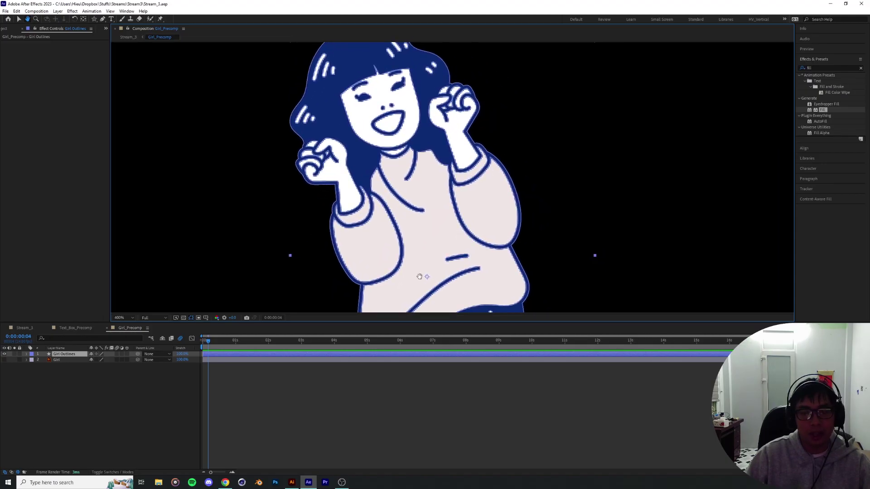
{"action": "left_click", "coordinate": [27, 355]}
{"action": "left_click", "coordinate": [33, 360]}
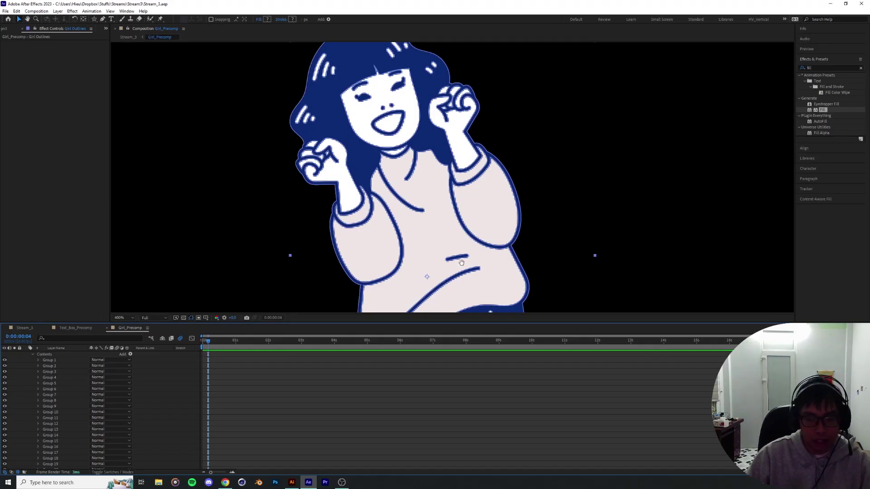
Draw a closed mask on Girl Outlines around the raised arm on the figure's left side, following the hand and sleeve.
{"action": "left_click_drag", "start_coordinate": [461, 263], "coordinate": [416, 73]}
{"action": "left_click_drag", "start_coordinate": [484, 182], "coordinate": [480, 310]}
{"action": "left_click_drag", "start_coordinate": [435, 136], "coordinate": [474, 243]}
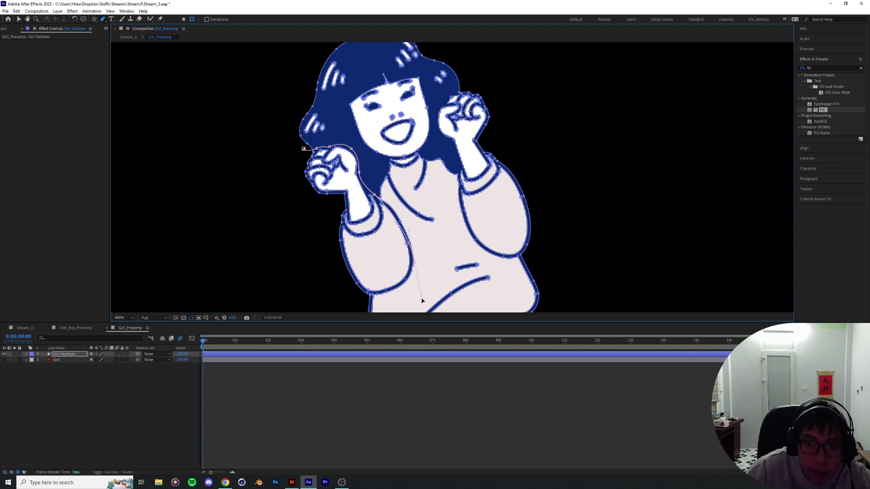
{"action": "left_click_drag", "start_coordinate": [349, 286], "coordinate": [328, 275]}
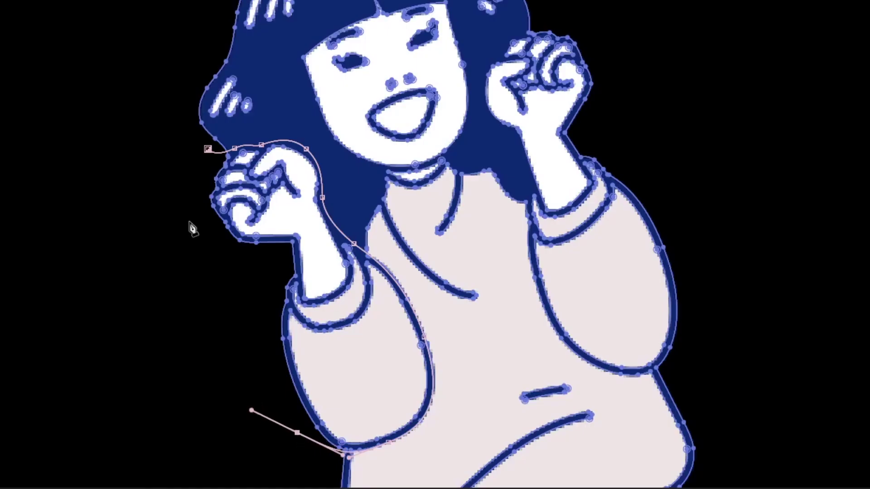
{"action": "left_click", "coordinate": [209, 149]}
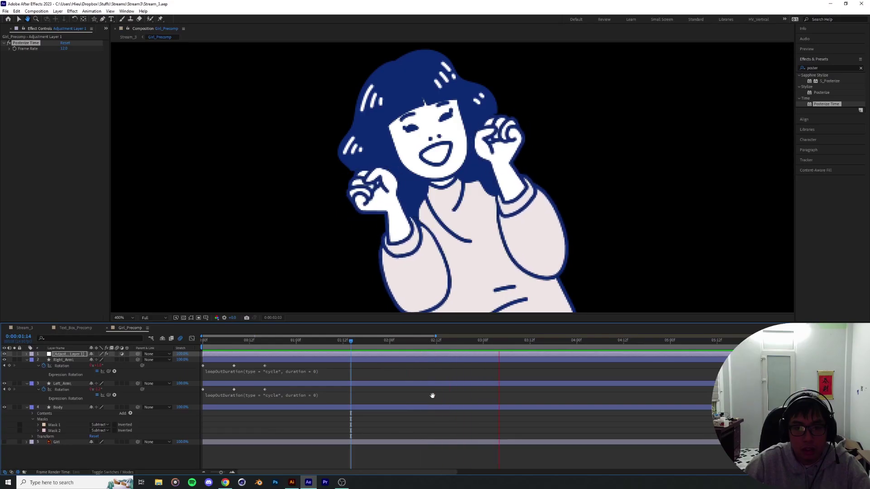
At 0:00:01:17, draw a patch shape beneath the Body layer covering the gaps in the hair beside both arms.
{"action": "key", "text": "period"}
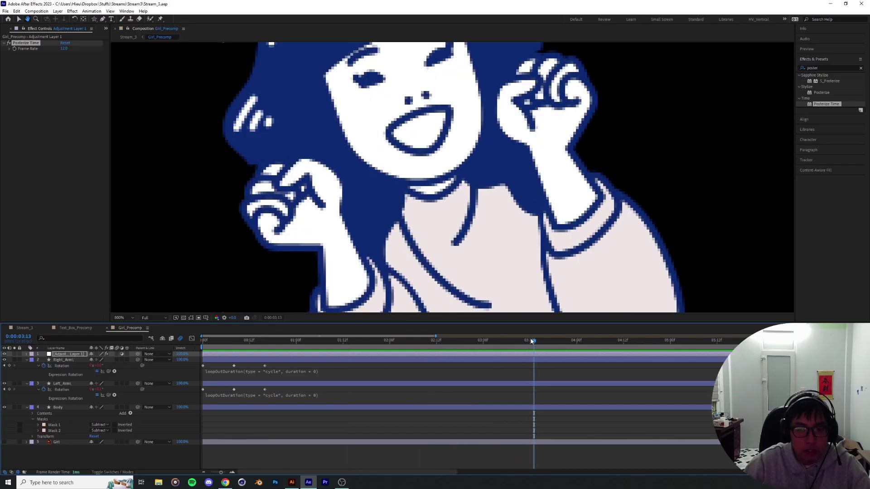
{"action": "left_click_drag", "start_coordinate": [398, 349], "coordinate": [363, 354]}
{"action": "left_click", "coordinate": [368, 300]}
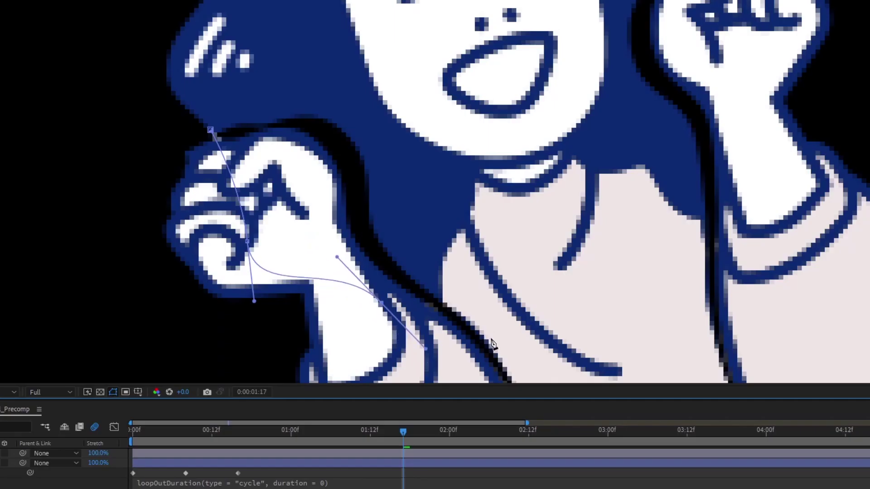
{"action": "key", "text": "comma"}
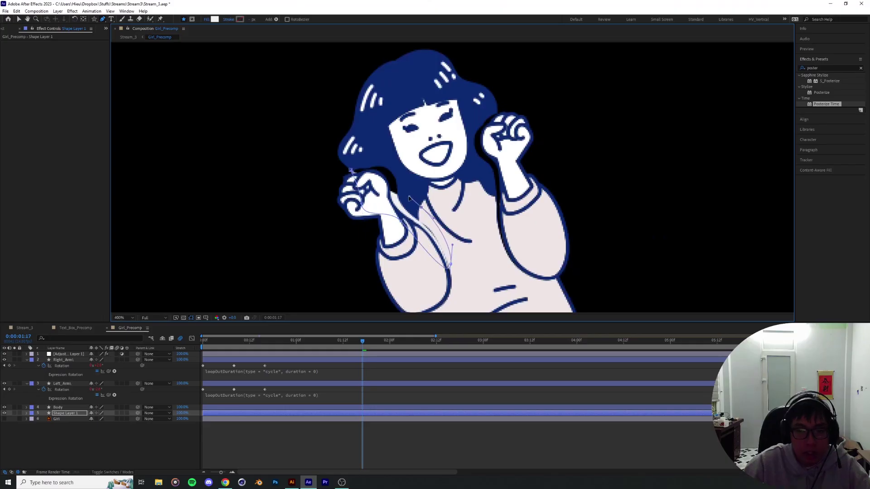
{"action": "key", "text": "ctrl+t"}
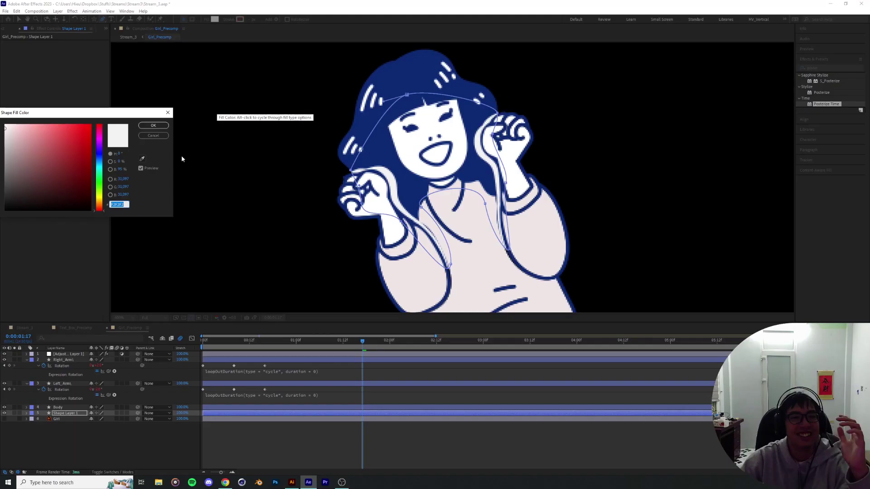
Fill the patch shape with the hair's sampled navy blue, 0C2A73, and preview the moving arms.
{"action": "left_click", "coordinate": [142, 160]}
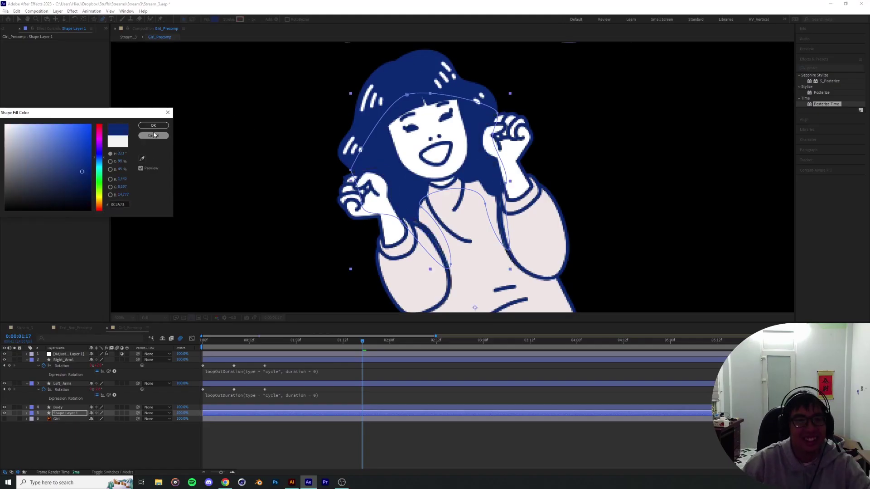
{"action": "key", "text": "Return"}
{"action": "left_click", "coordinate": [386, 378]}
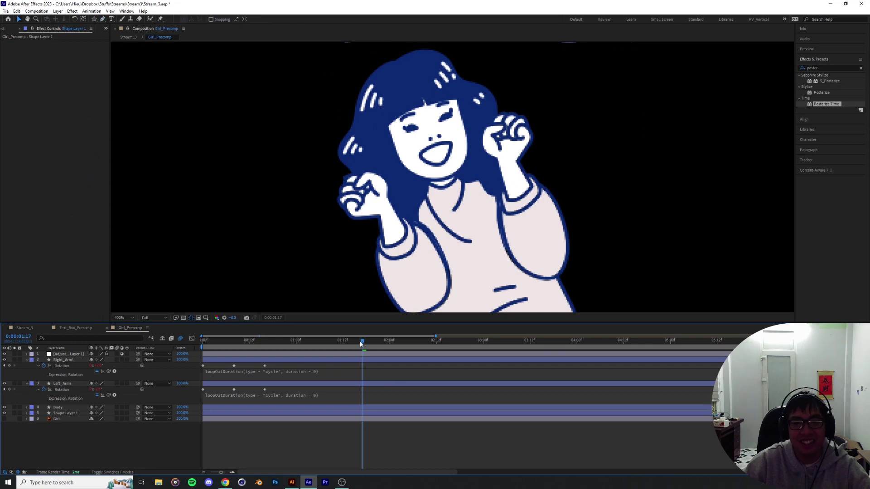
{"action": "left_click_drag", "start_coordinate": [285, 347], "coordinate": [264, 347]}
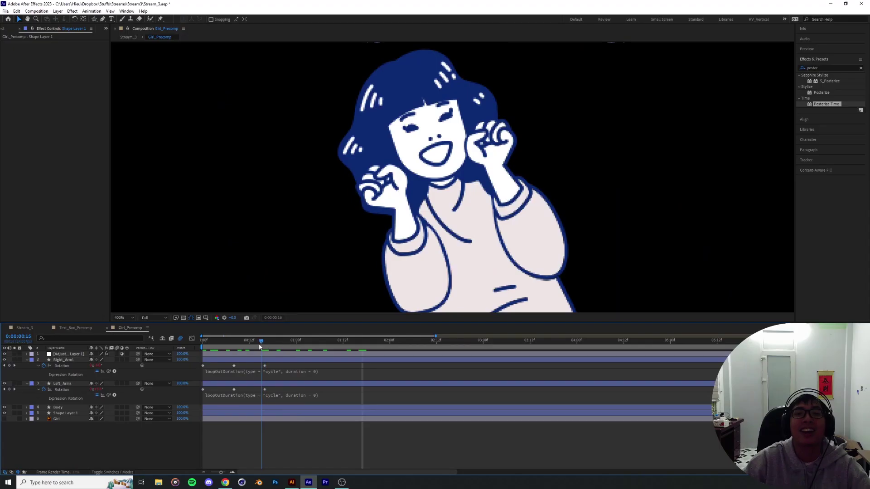
{"action": "key", "text": "space"}
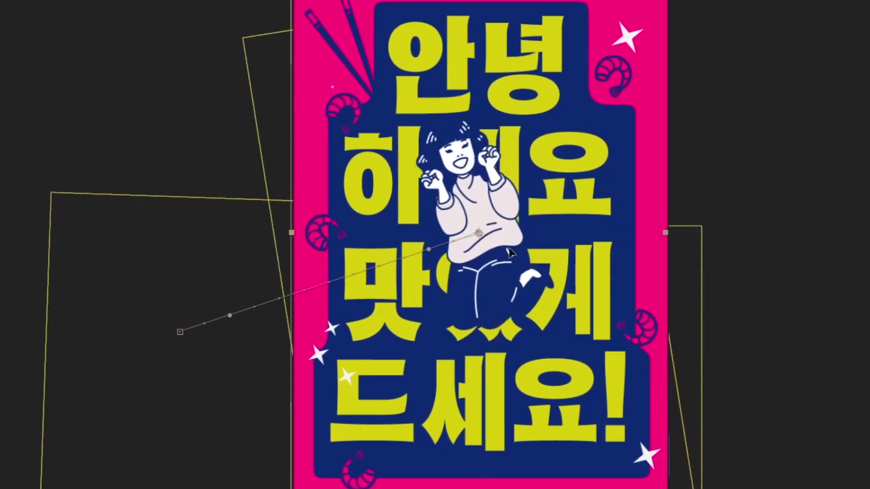
Bend the girl's motion path into a smooth arc across the poster by adjusting the middle keyframe's direction handles.
{"action": "left_click_drag", "start_coordinate": [429, 249], "coordinate": [356, 232]}
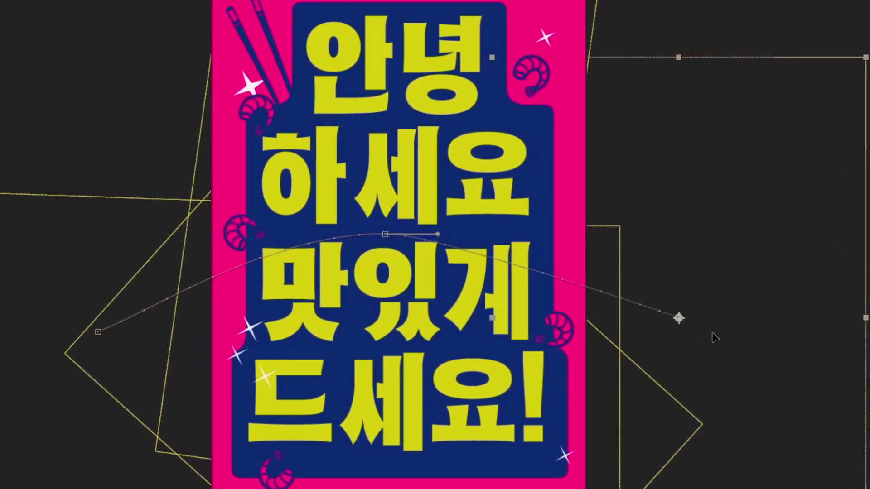
{"action": "left_click_drag", "start_coordinate": [431, 230], "coordinate": [457, 224]}
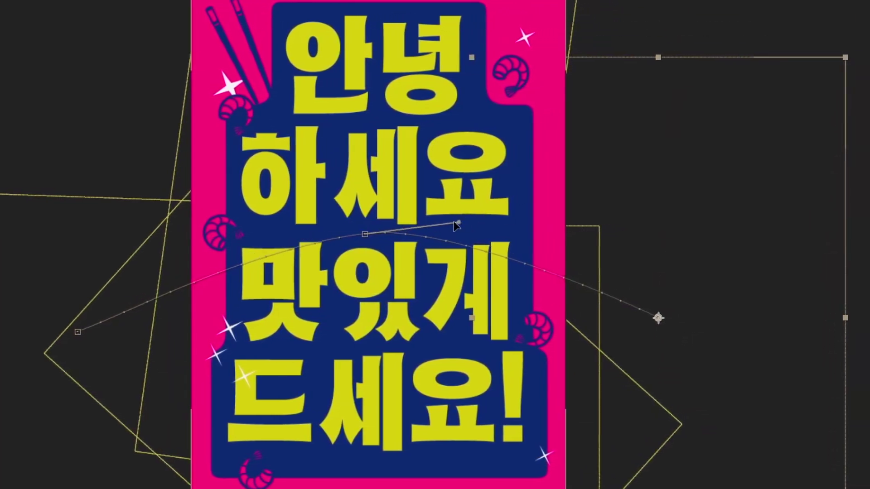